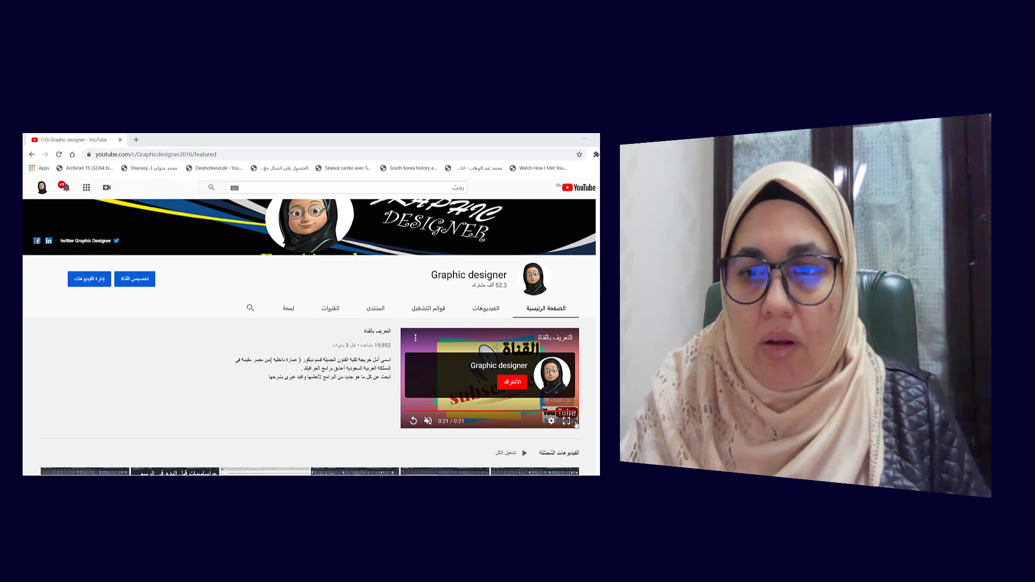
- Browse the channel's playlists, then return to the channel home page
{"action": "scroll", "coordinate": [536, 394], "scroll_direction": "down", "scroll_amount": 1}
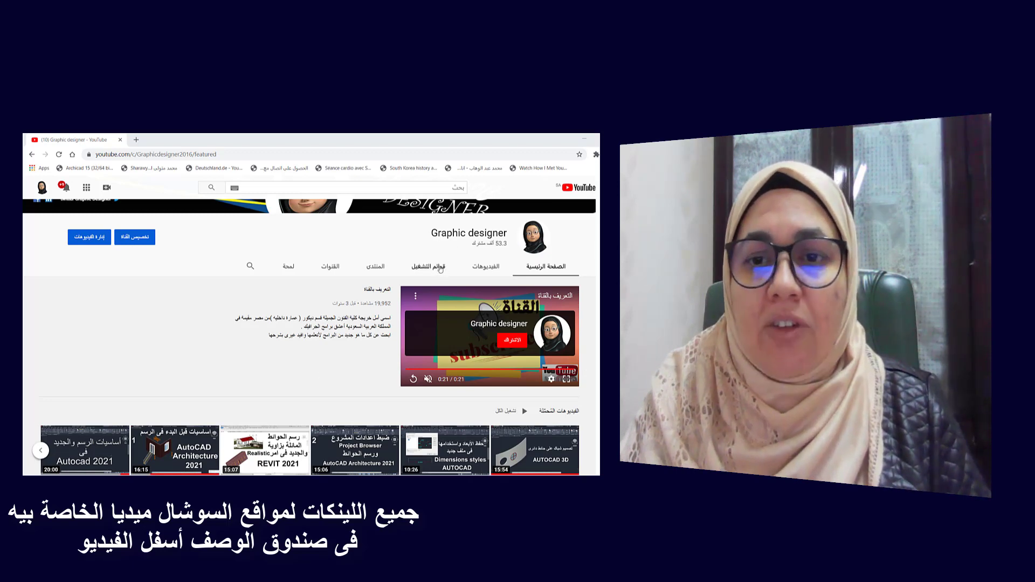
{"action": "left_click", "coordinate": [440, 268]}
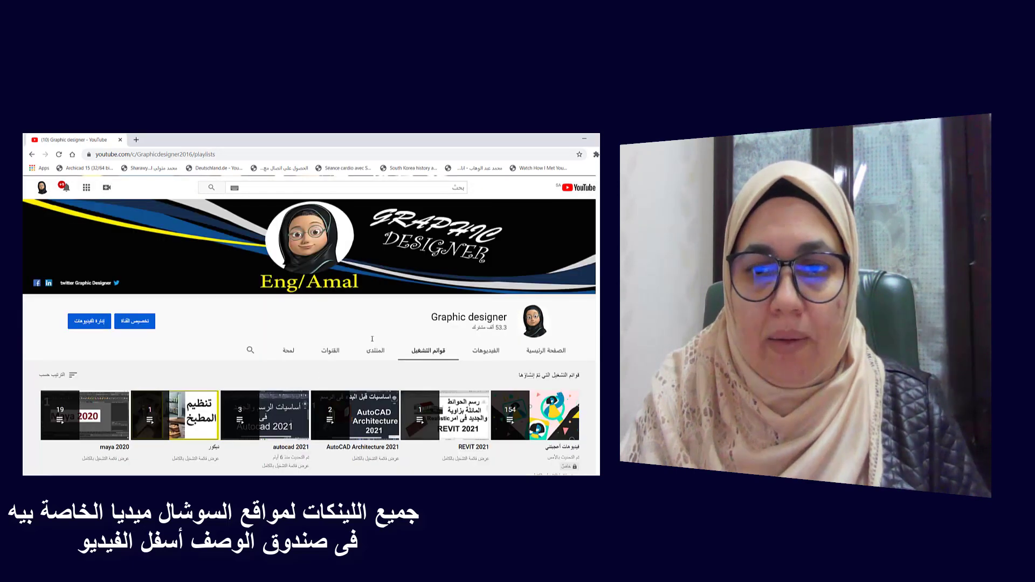
{"action": "scroll", "coordinate": [251, 375], "scroll_direction": "down", "scroll_amount": 3}
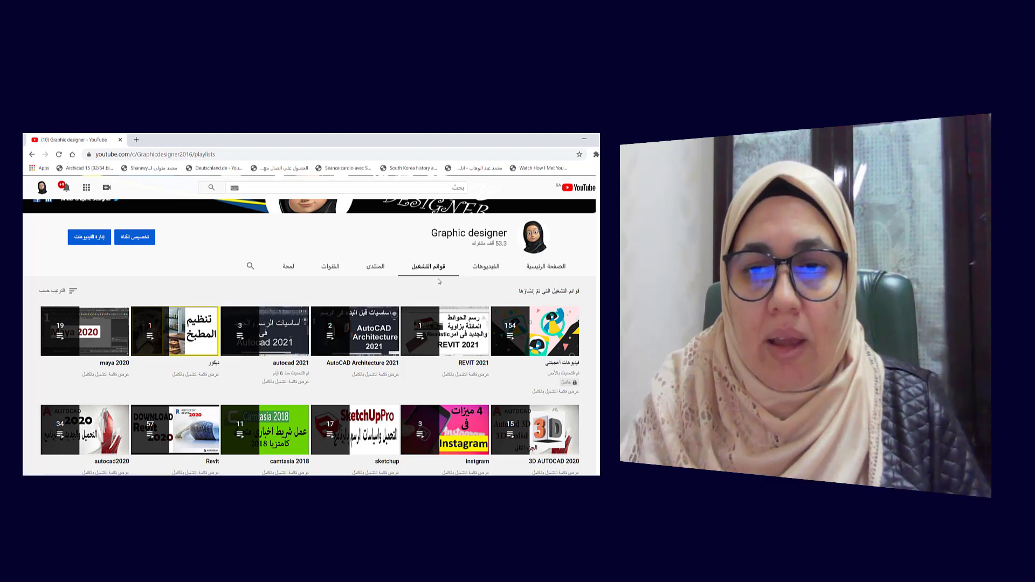
{"action": "key", "text": "alt+Left"}
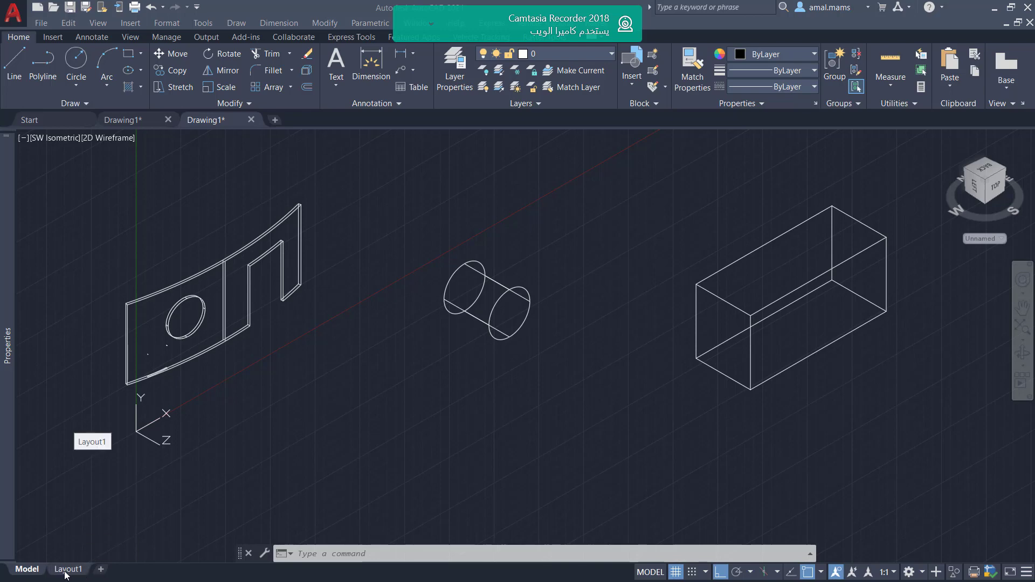
{"action": "mouse_move", "coordinate": [68, 569]}
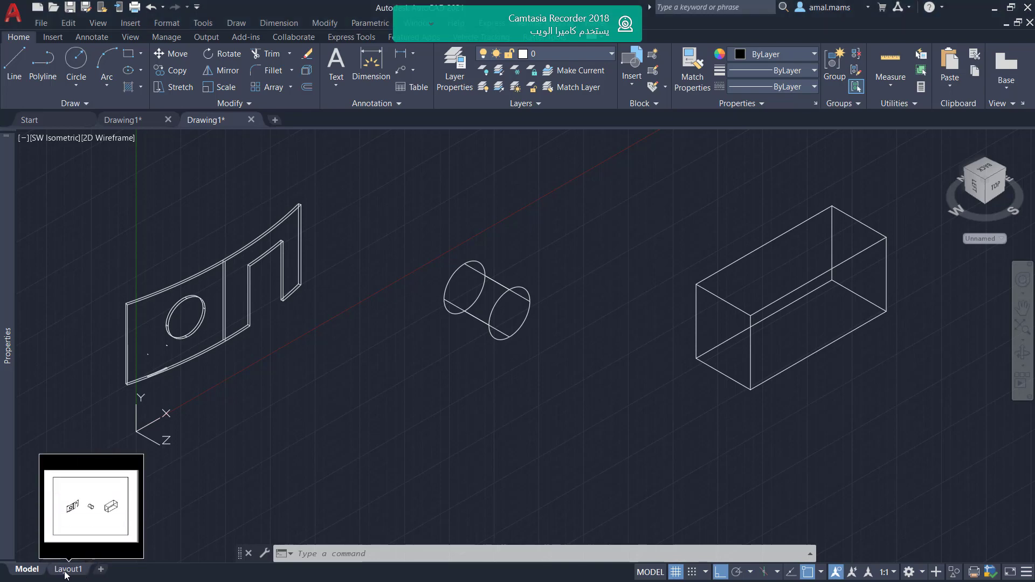
- On the first layout, zoom the viewport in on the bracket
{"action": "left_click", "coordinate": [66, 572]}
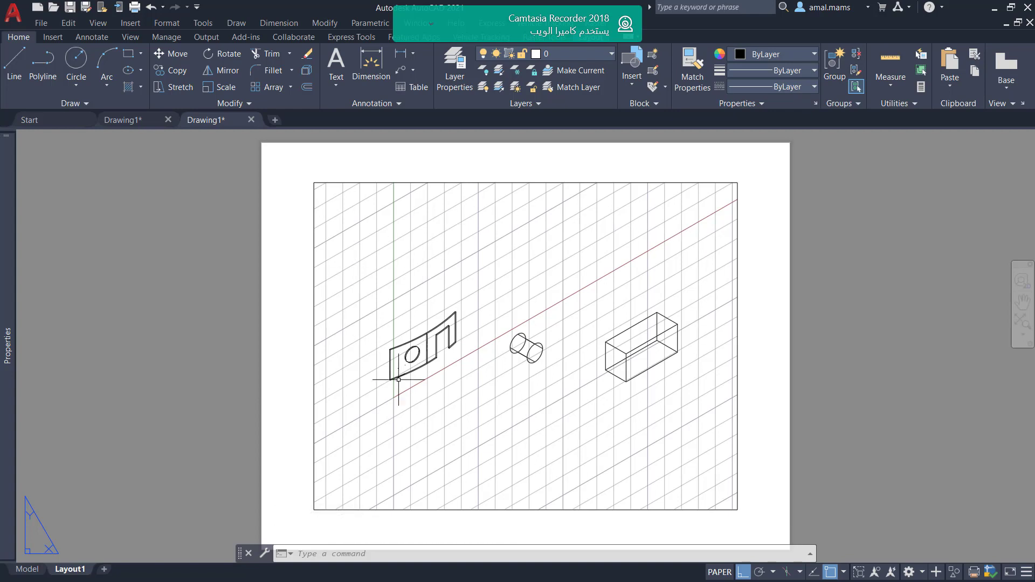
{"action": "double_click", "coordinate": [482, 378]}
{"action": "scroll", "coordinate": [493, 356], "scroll_direction": "up", "scroll_amount": 2}
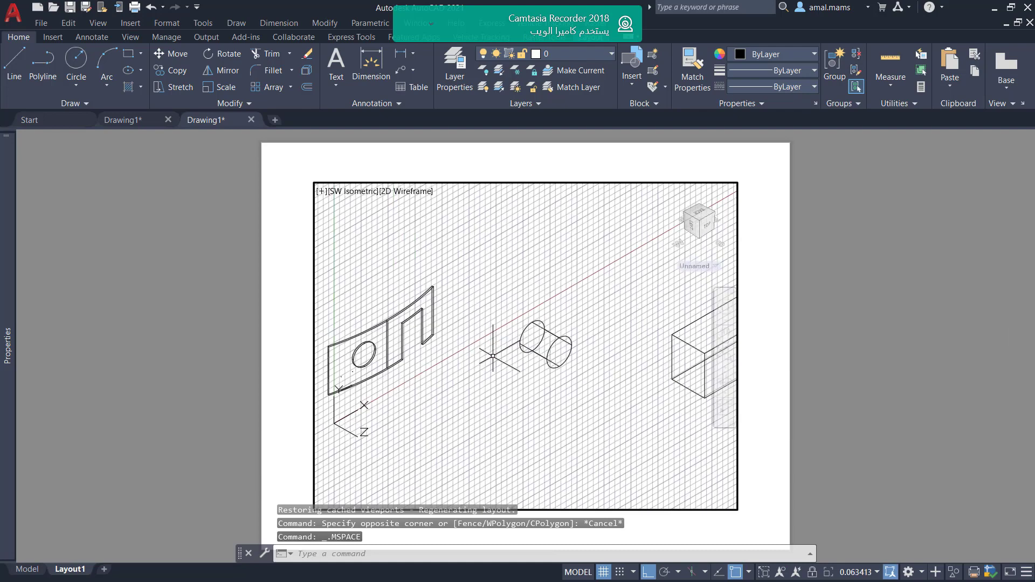
{"action": "scroll", "coordinate": [493, 356], "scroll_direction": "down", "scroll_amount": 2}
{"action": "scroll", "coordinate": [480, 364], "scroll_direction": "up", "scroll_amount": 2}
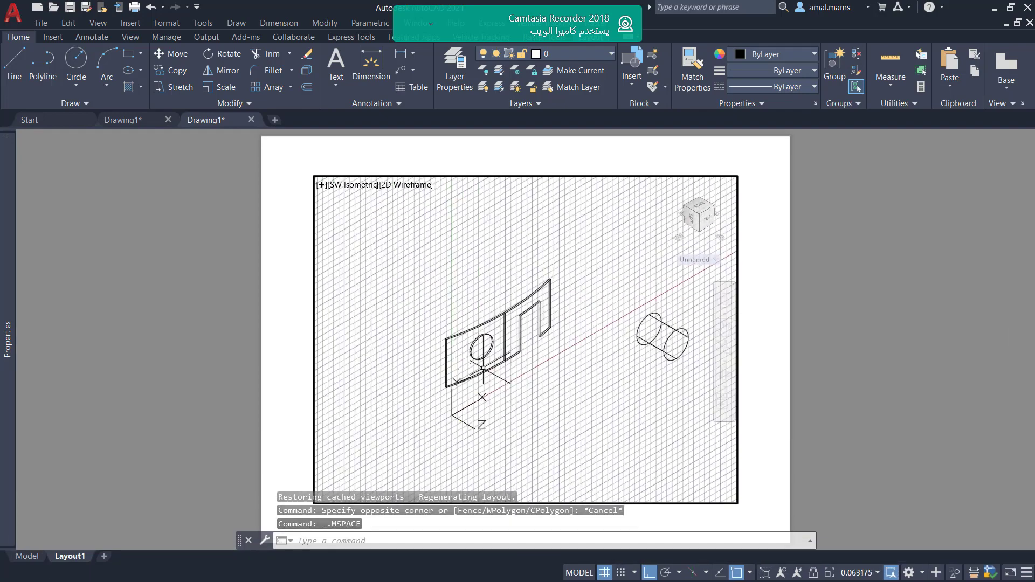
{"action": "scroll", "coordinate": [483, 368], "scroll_direction": "up", "scroll_amount": 1}
{"action": "scroll", "coordinate": [486, 378], "scroll_direction": "up", "scroll_amount": 2}
{"action": "scroll", "coordinate": [479, 394], "scroll_direction": "up", "scroll_amount": 1}
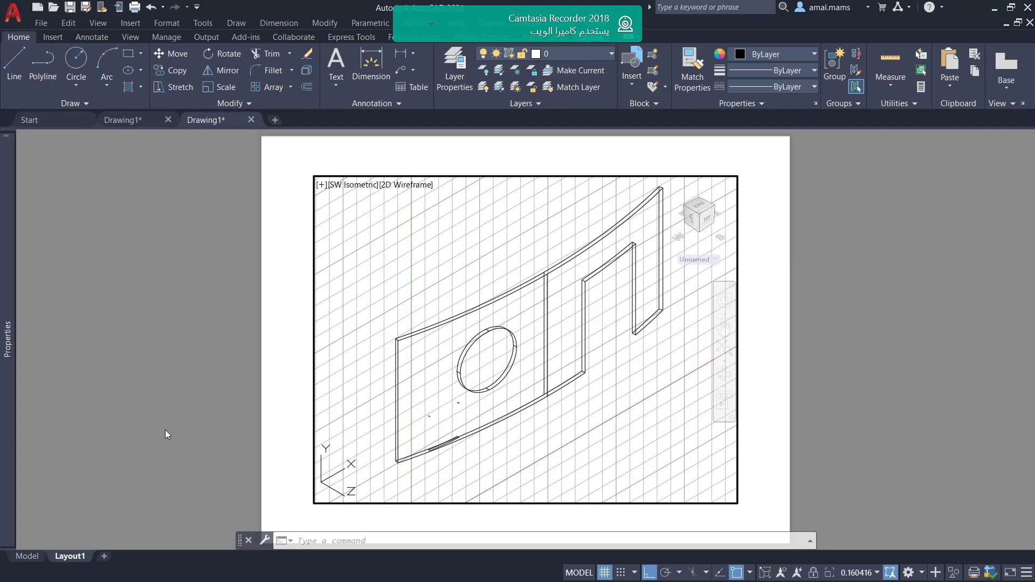
- Rename the first layout to paper1, then display Layout1
{"action": "right_click", "coordinate": [72, 561]}
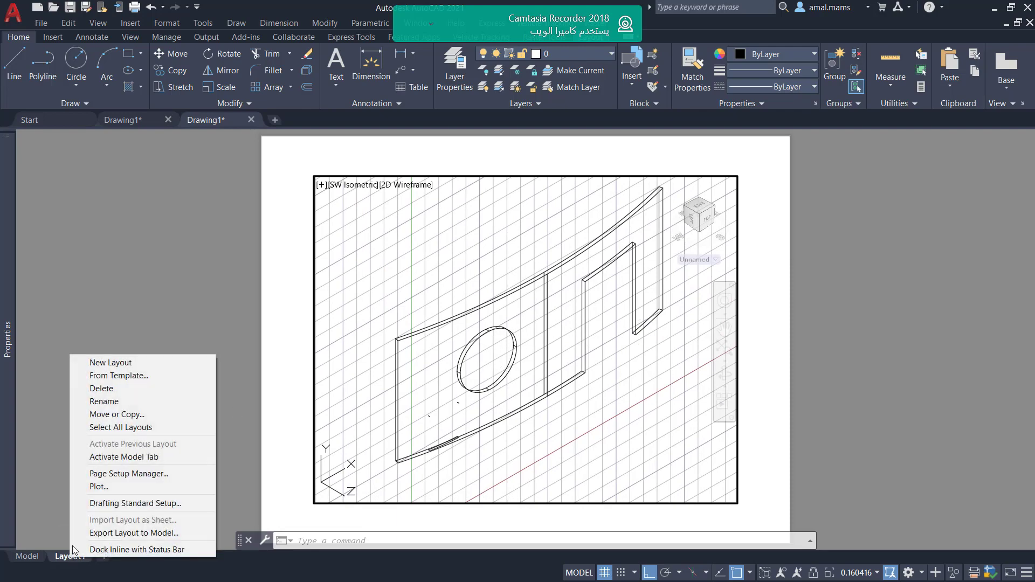
{"action": "left_click", "coordinate": [115, 401]}
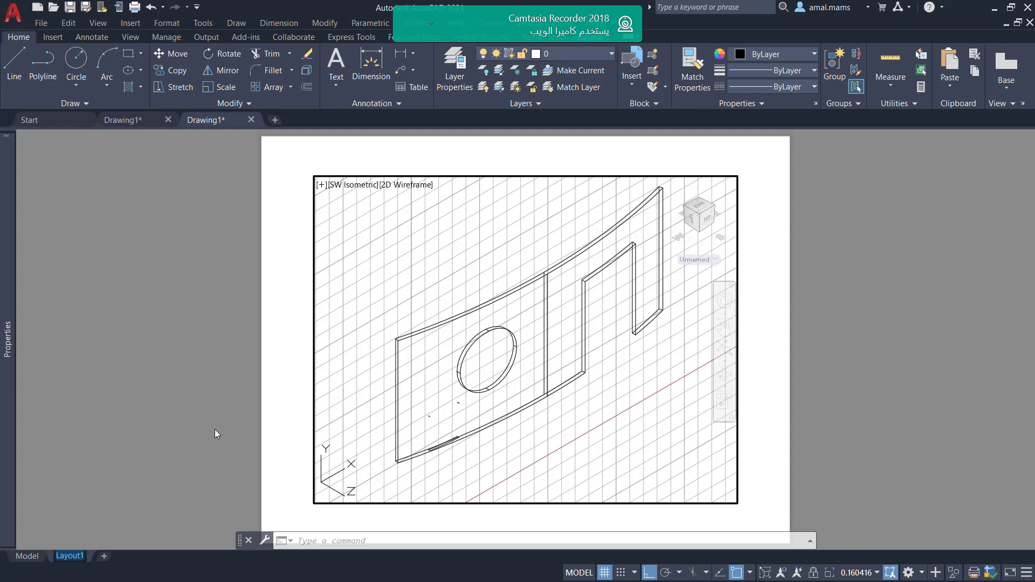
{"action": "type", "text": "pap"}
{"action": "type", "text": "er1"}
{"action": "key", "text": "Return"}
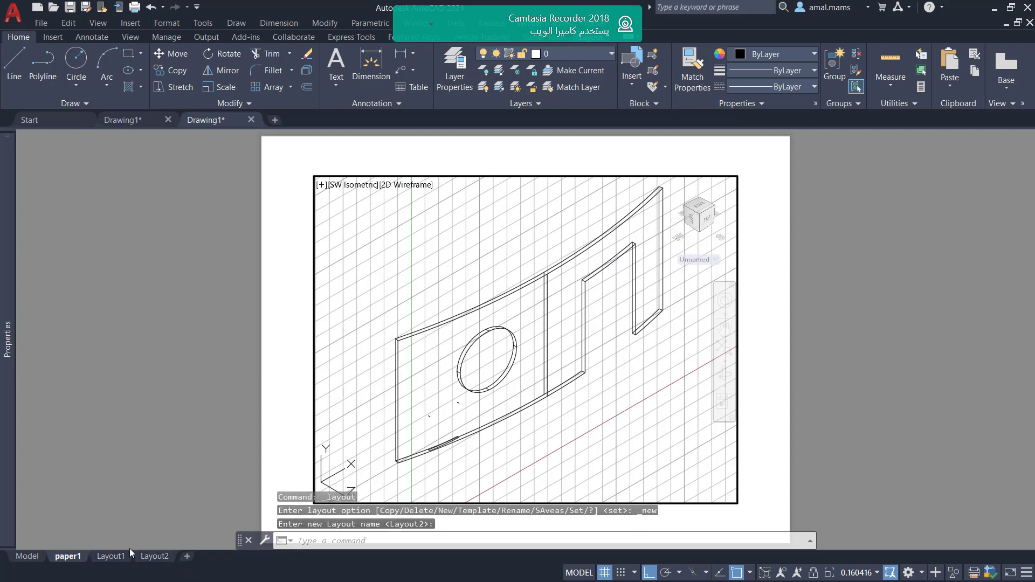
{"action": "left_click", "coordinate": [111, 556]}
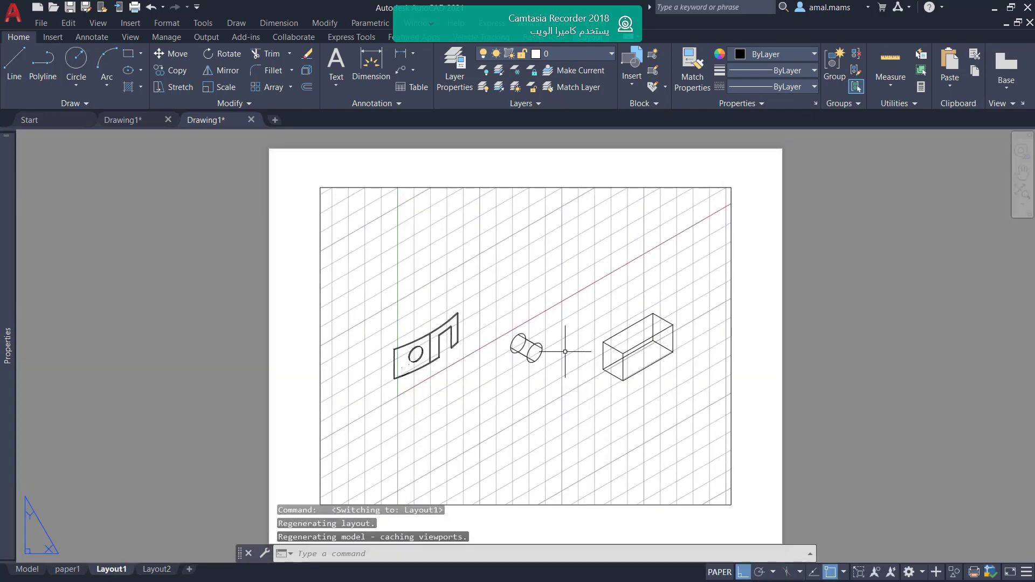
- Zoom and pan Layout1's viewport onto the cylinder and rename the layout paper2
{"action": "double_click", "coordinate": [526, 416]}
{"action": "scroll", "coordinate": [540, 351], "scroll_direction": "up", "scroll_amount": 6}
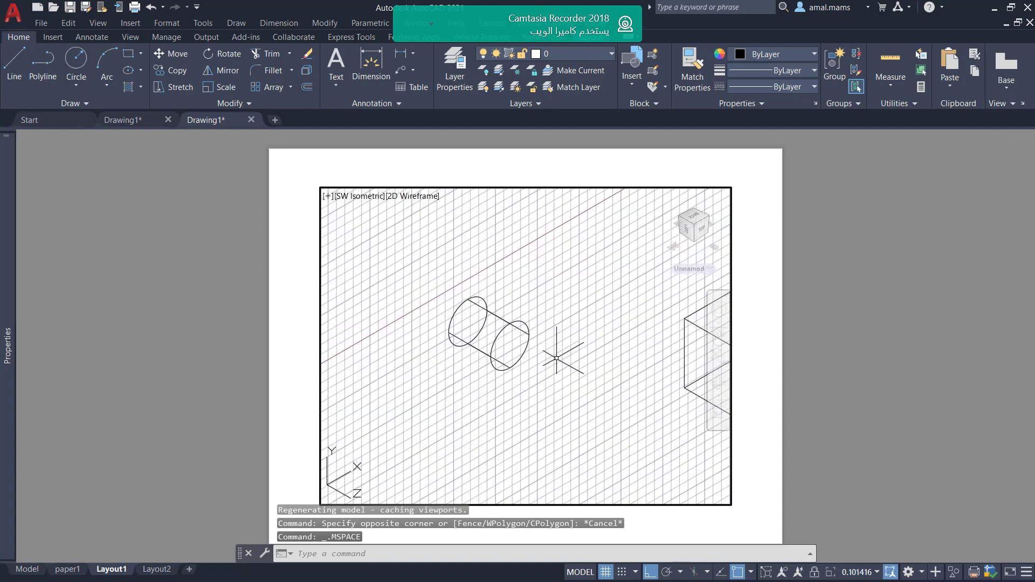
{"action": "scroll", "coordinate": [531, 351], "scroll_direction": "up", "scroll_amount": 2}
{"action": "middle_click_drag", "start_coordinate": [546, 367], "coordinate": [590, 364]}
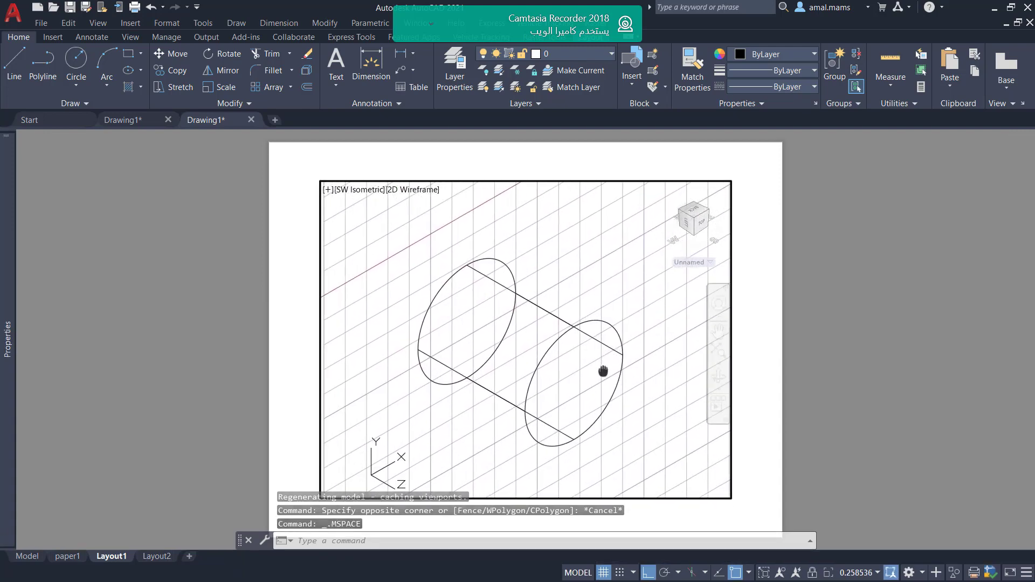
{"action": "right_click", "coordinate": [111, 556]}
{"action": "left_click", "coordinate": [160, 400]}
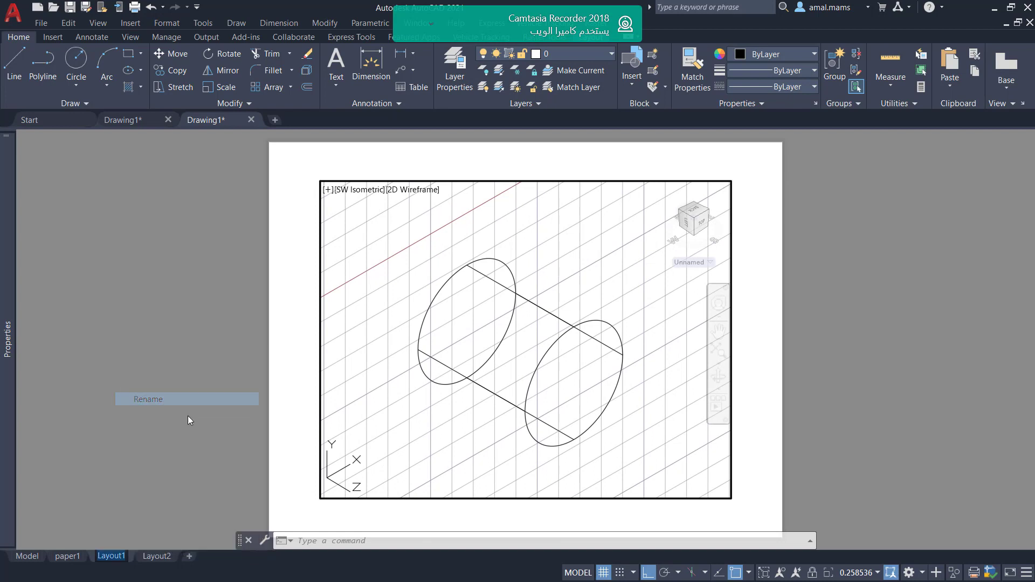
{"action": "type", "text": "pap"}
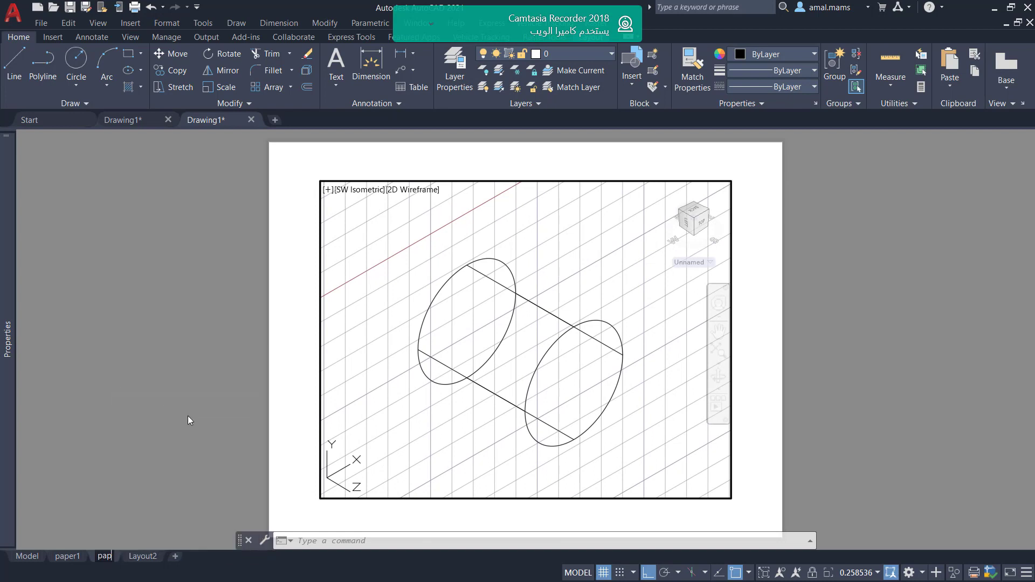
{"action": "type", "text": "er2"}
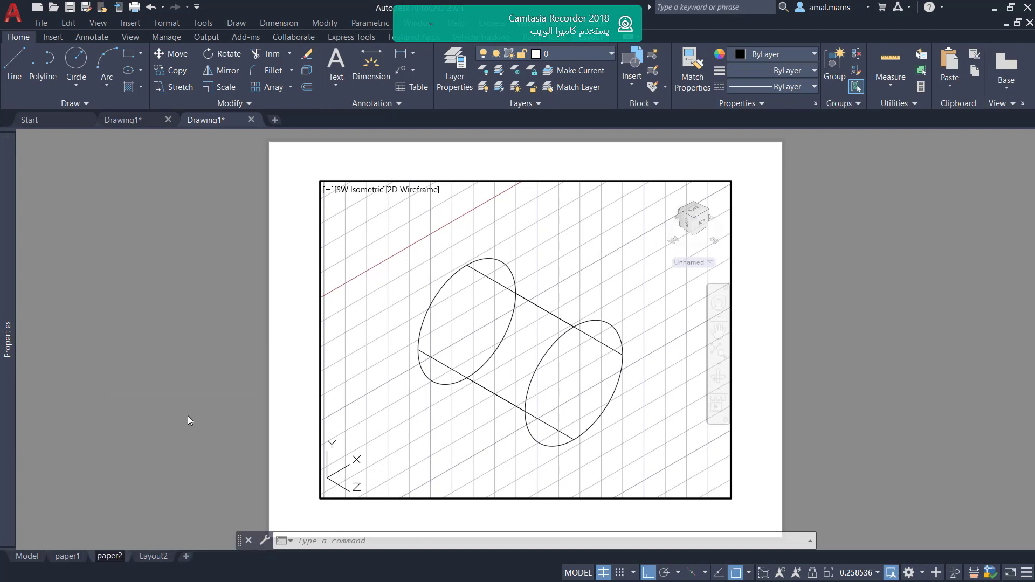
- Zoom Layout2's viewport onto the box and rename the layout paper3
{"action": "left_click", "coordinate": [151, 556]}
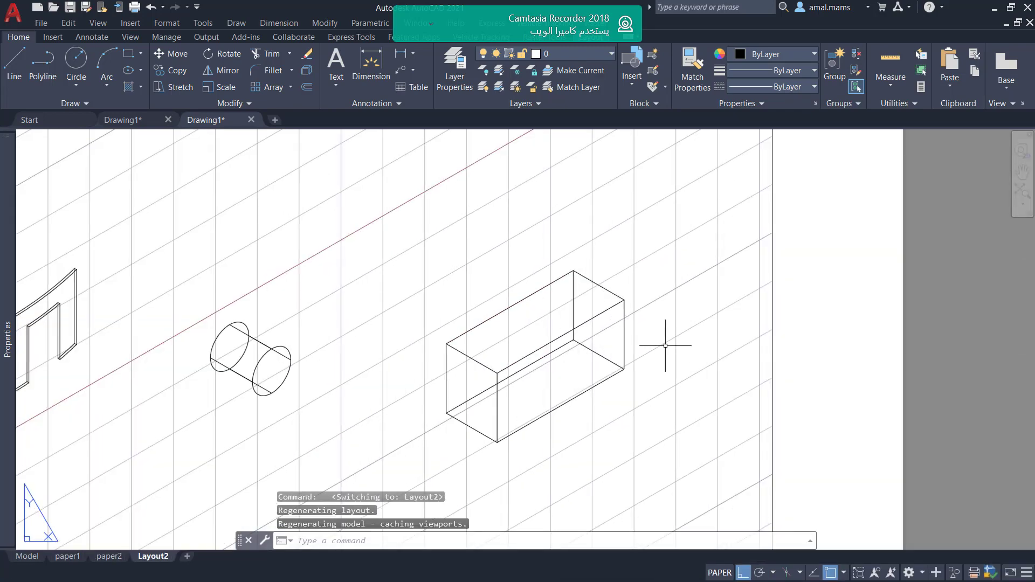
{"action": "scroll", "coordinate": [639, 385], "scroll_direction": "up", "scroll_amount": 2}
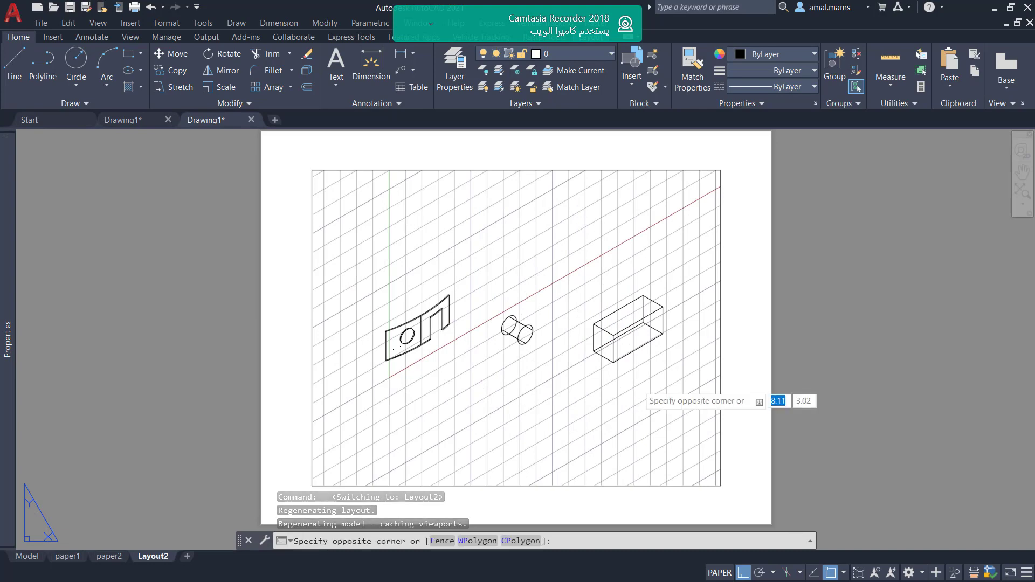
{"action": "double_click", "coordinate": [672, 299]}
{"action": "scroll", "coordinate": [673, 304], "scroll_direction": "up", "scroll_amount": 3}
{"action": "scroll", "coordinate": [625, 378], "scroll_direction": "up", "scroll_amount": 2}
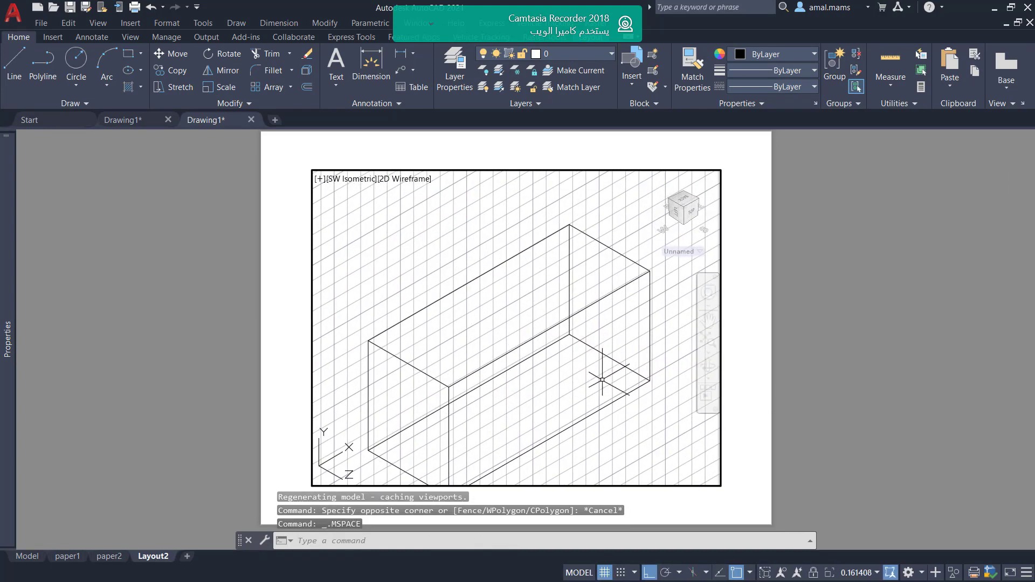
{"action": "right_click", "coordinate": [156, 556]}
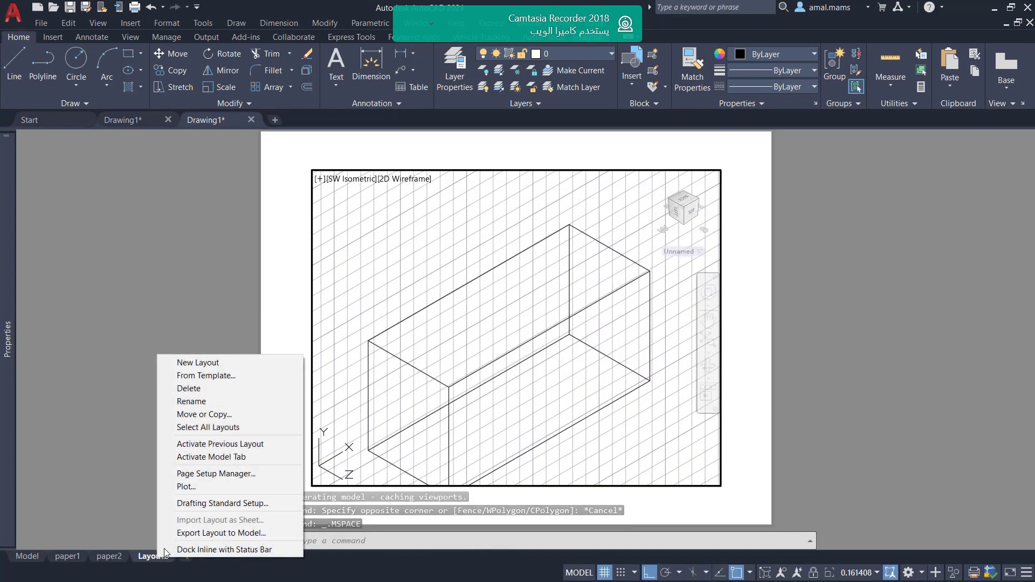
{"action": "left_click", "coordinate": [210, 401]}
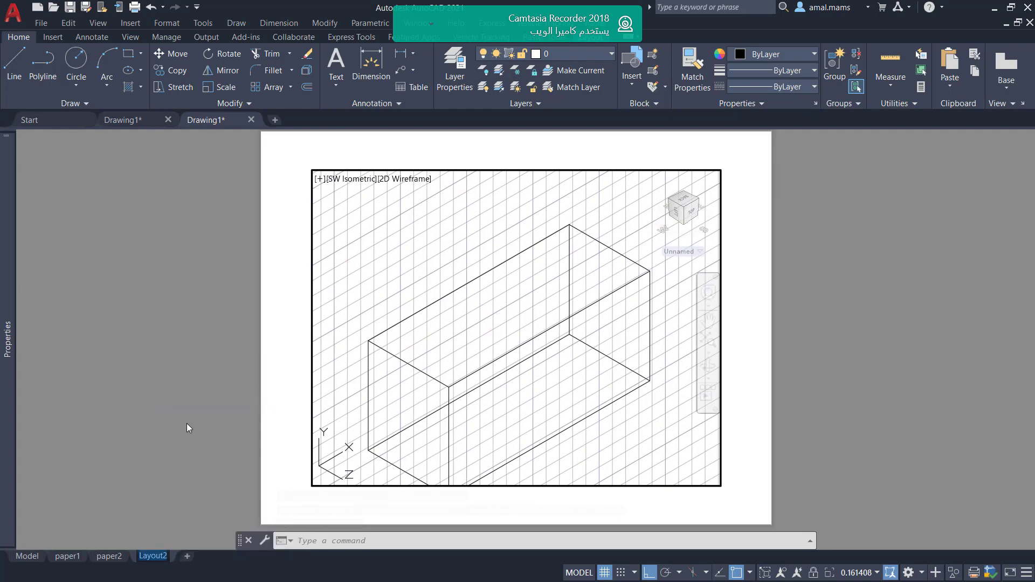
{"action": "type", "text": "paper"}
{"action": "type", "text": "3"}
{"action": "key", "text": "Return"}
- Open Publish with PDF output and the DWG To PDF preset
{"action": "left_click", "coordinate": [42, 23]}
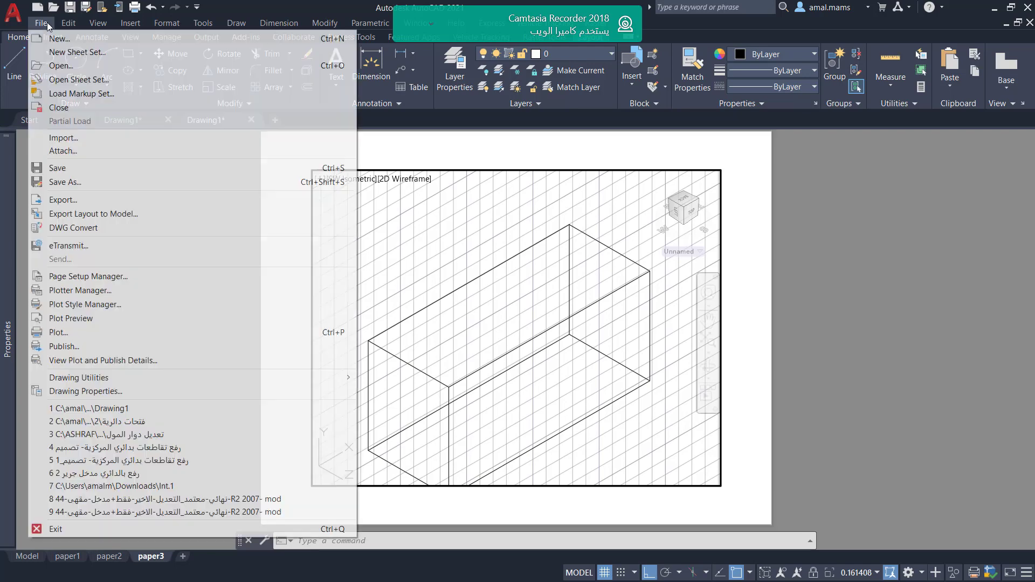
{"action": "left_click", "coordinate": [84, 348]}
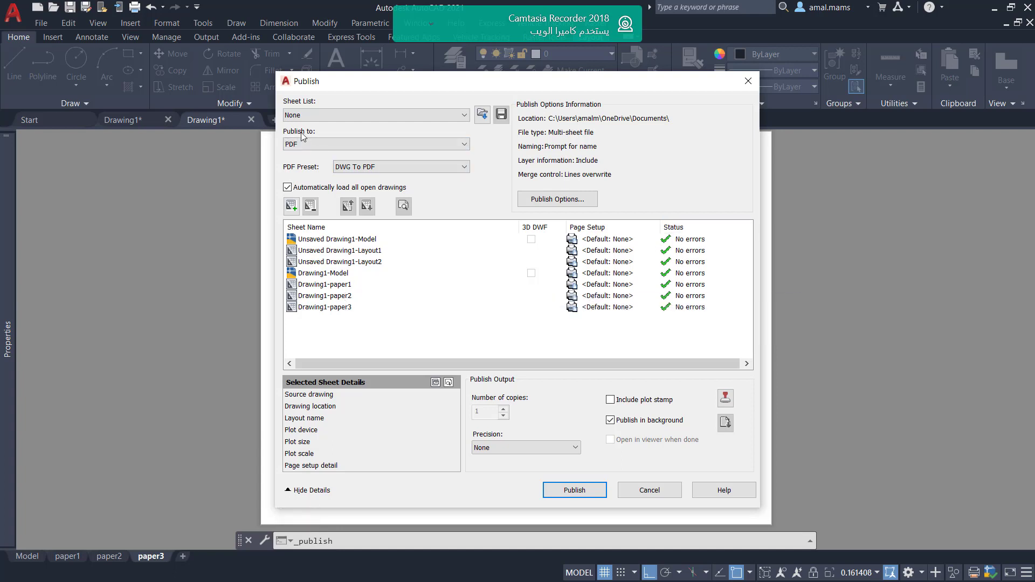
{"action": "left_click", "coordinate": [347, 141]}
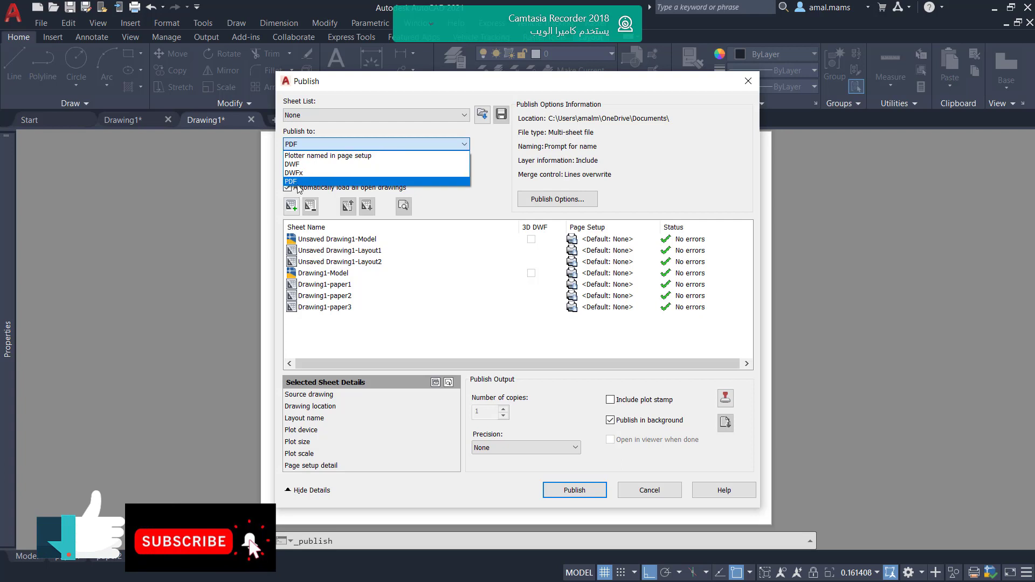
{"action": "left_click", "coordinate": [298, 182]}
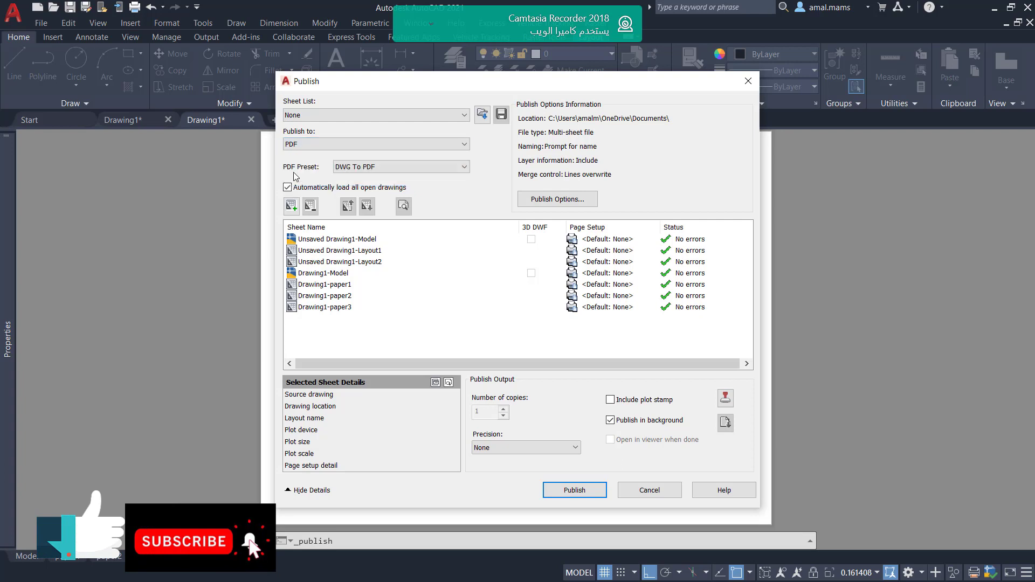
{"action": "left_click", "coordinate": [373, 168]}
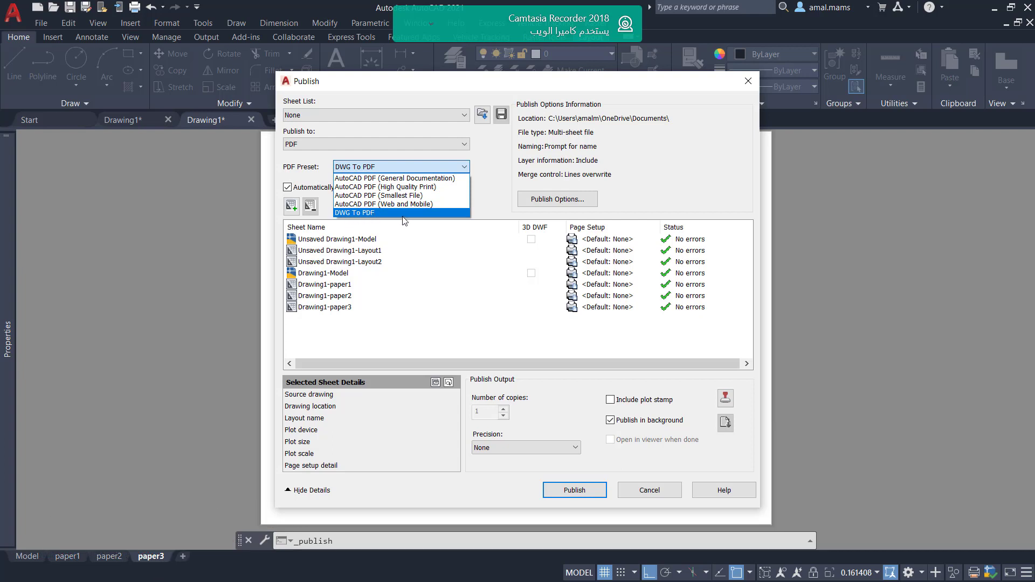
{"action": "left_click", "coordinate": [403, 216]}
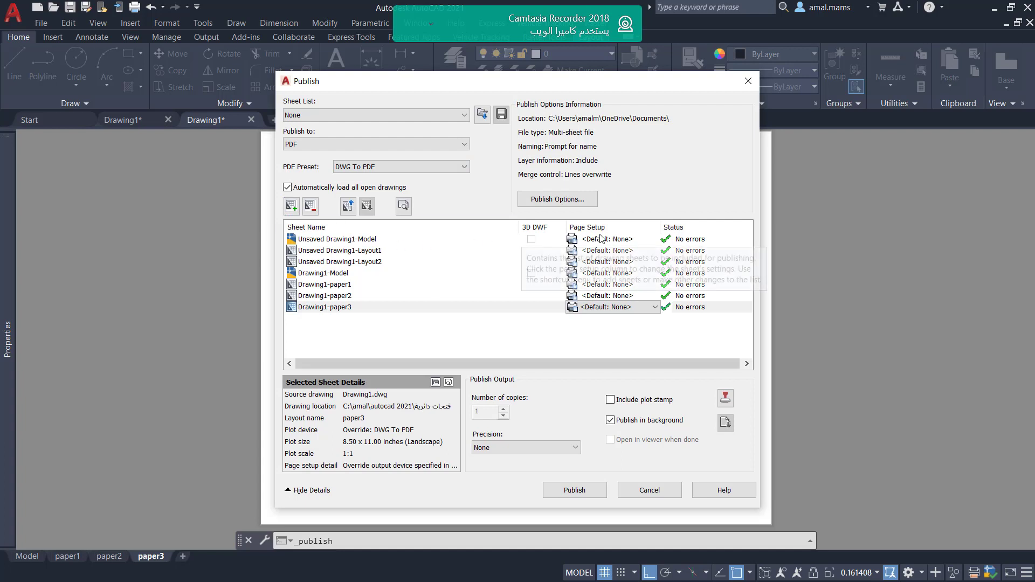
- Remove the three Unsaved Drawing1 sheets and publish the remaining four
{"action": "left_click", "coordinate": [357, 239]}
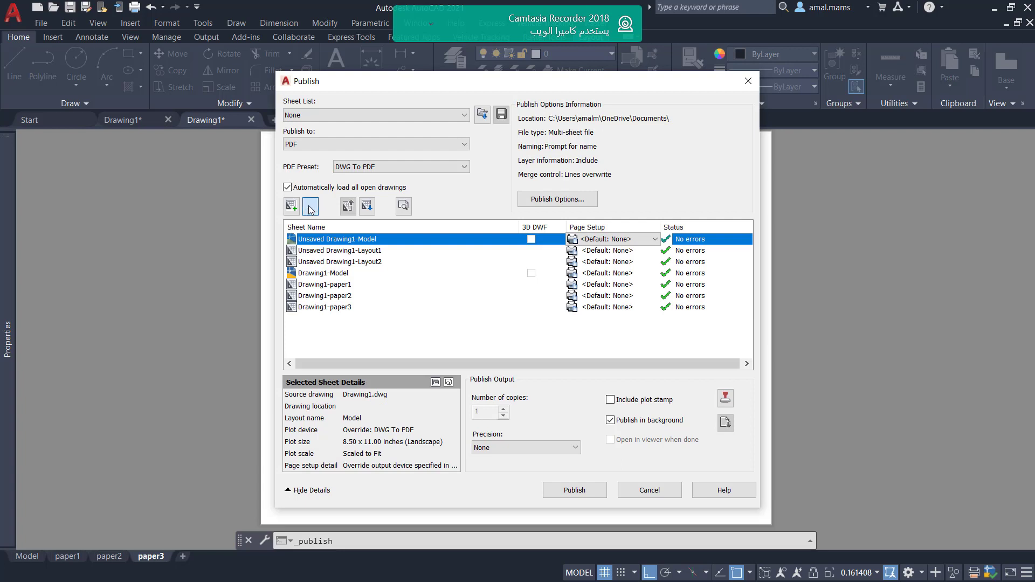
{"action": "left_click", "coordinate": [309, 207]}
{"action": "left_click", "coordinate": [330, 239]}
{"action": "left_click", "coordinate": [310, 206]}
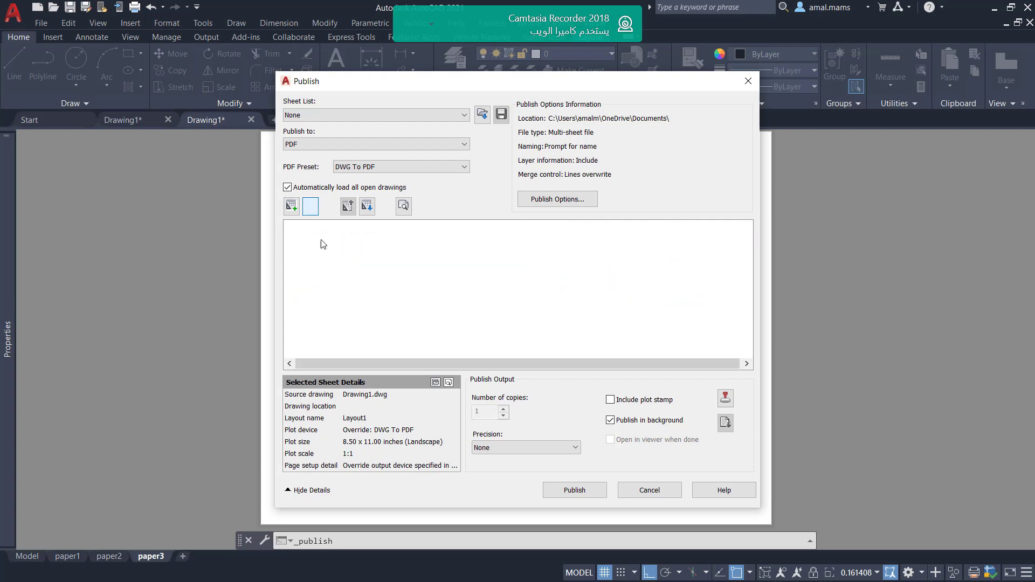
{"action": "left_click", "coordinate": [310, 206]}
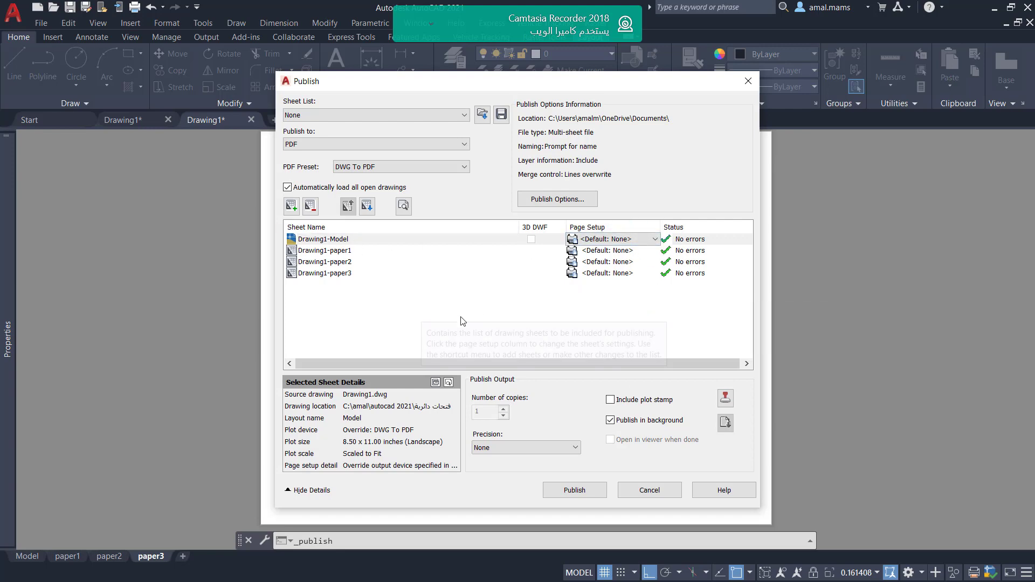
{"action": "left_click", "coordinate": [581, 491]}
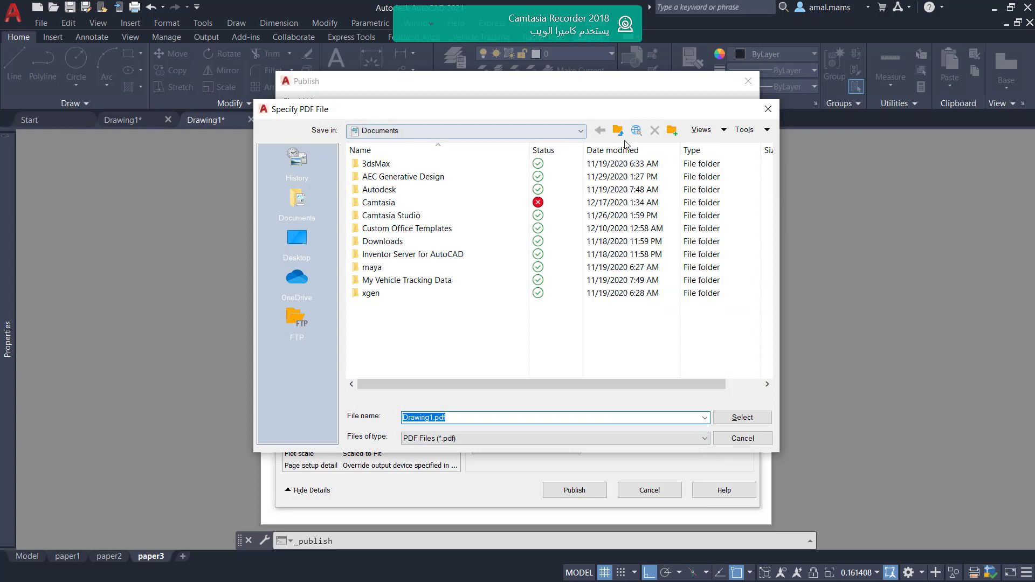
- Save the PDF as Drawing1.pdf in C:\amal\autocad 2021\الرد على الأسئلة
{"action": "left_click", "coordinate": [540, 130]}
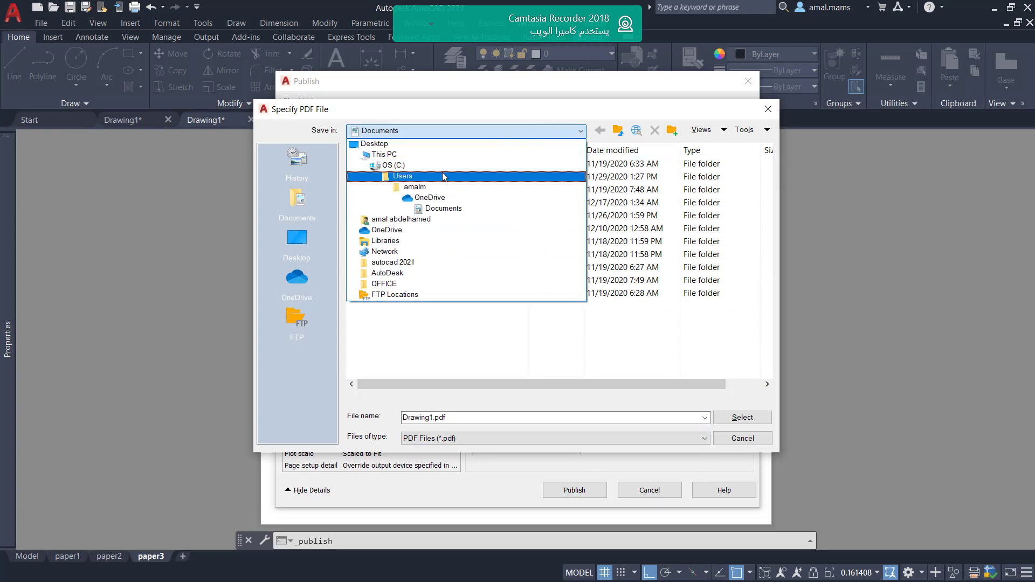
{"action": "left_click", "coordinate": [441, 170]}
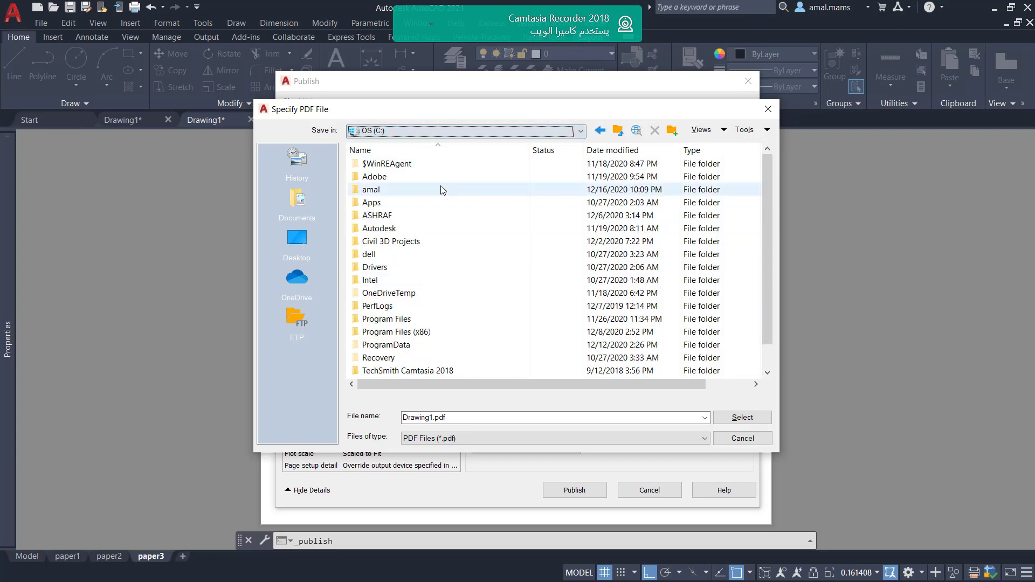
{"action": "double_click", "coordinate": [431, 189]}
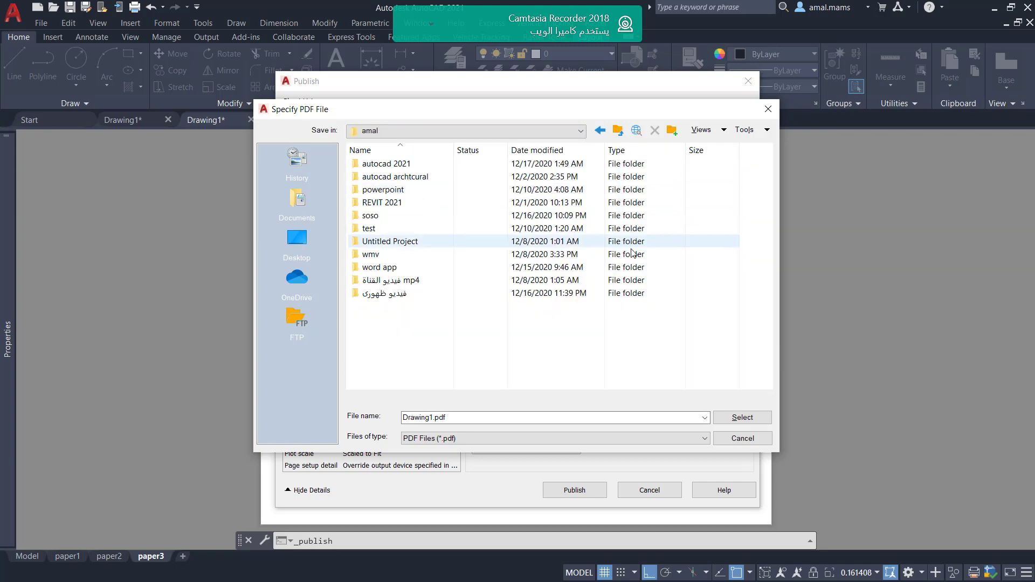
{"action": "double_click", "coordinate": [413, 163]}
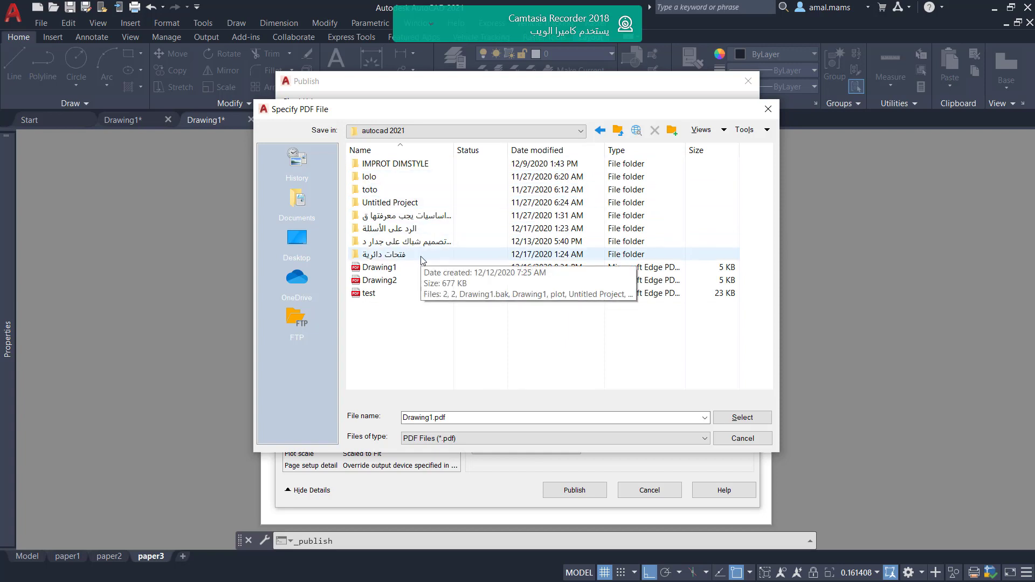
{"action": "double_click", "coordinate": [418, 231]}
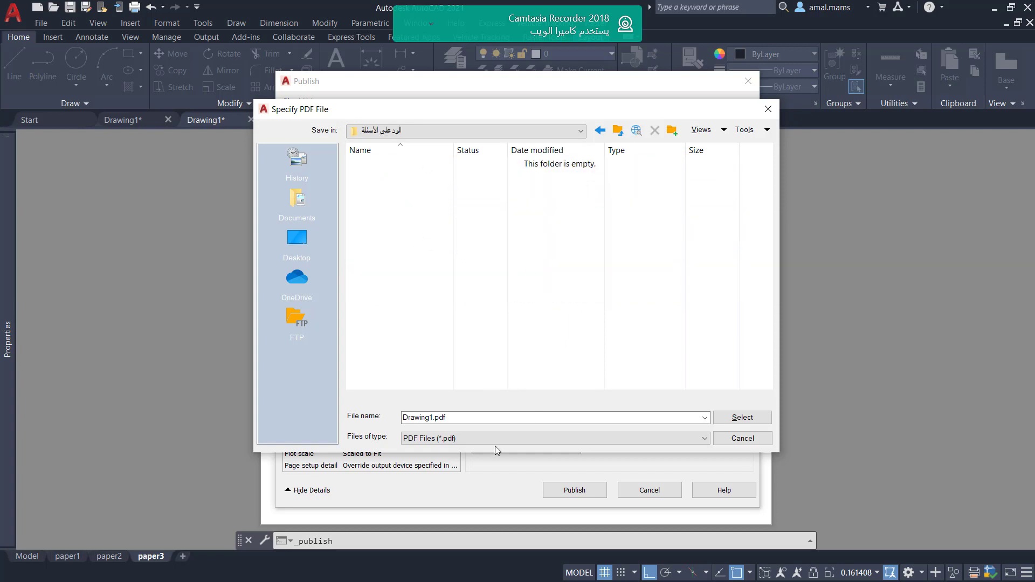
{"action": "left_click", "coordinate": [448, 417]}
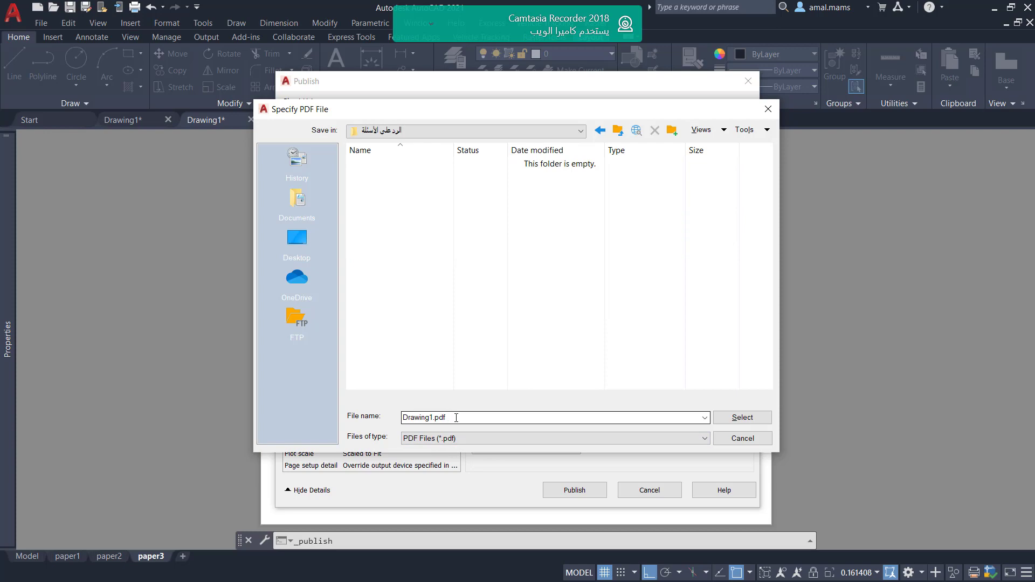
{"action": "left_click", "coordinate": [735, 418]}
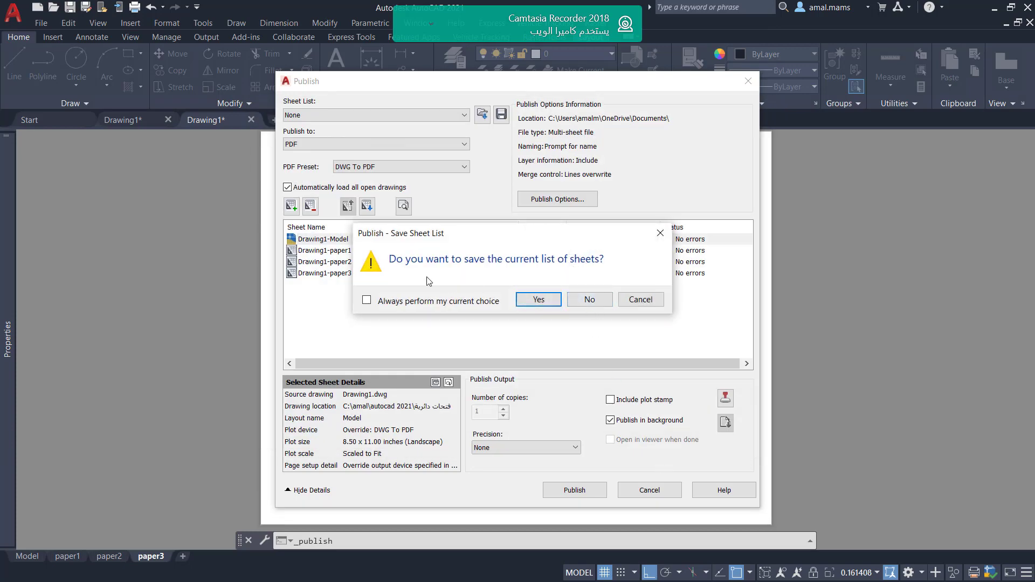
- Save the sheet list and dismiss the unsaved-changes and background publishing messages
{"action": "left_click", "coordinate": [539, 301]}
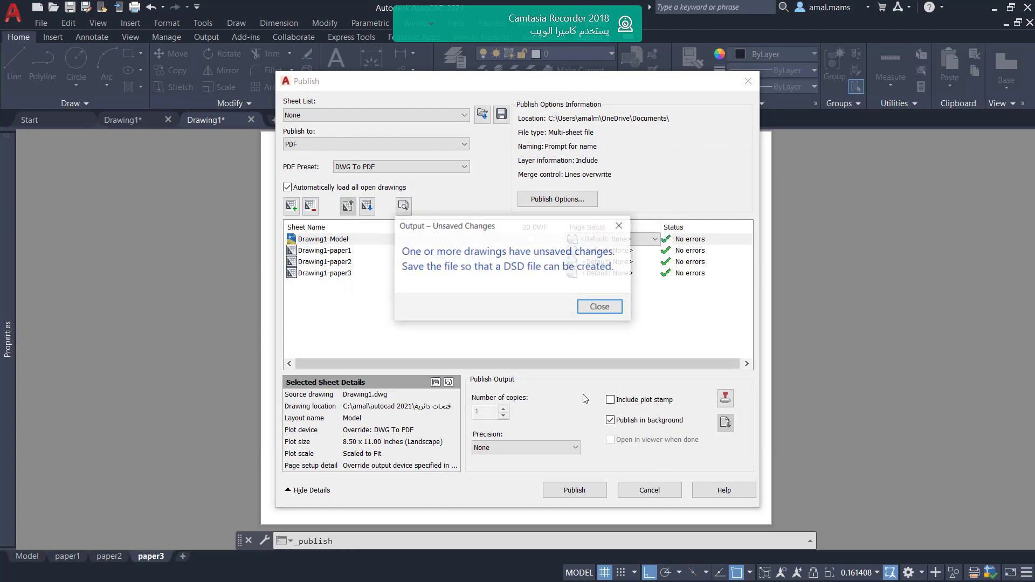
{"action": "left_click", "coordinate": [601, 308]}
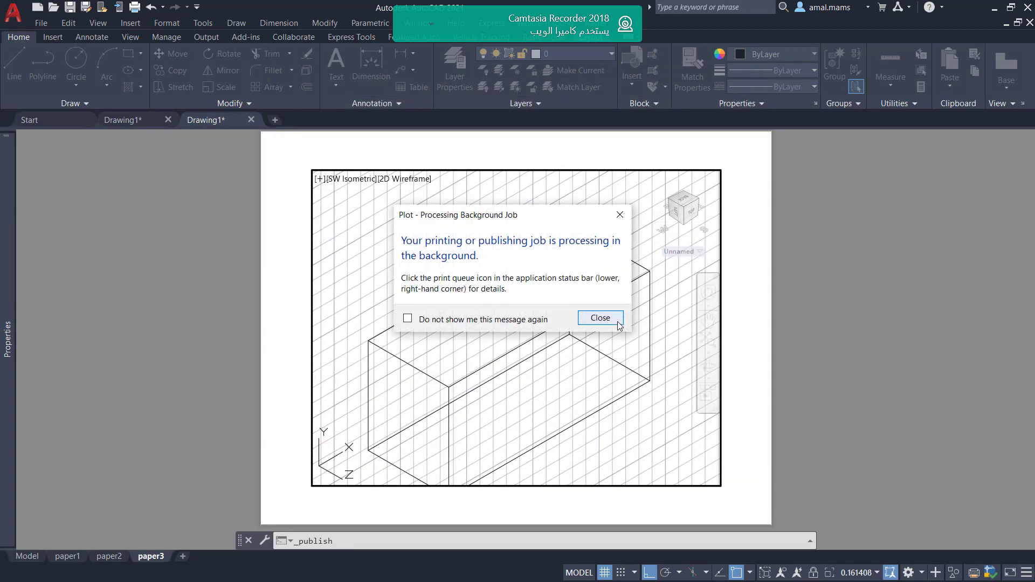
{"action": "key", "text": "Return"}
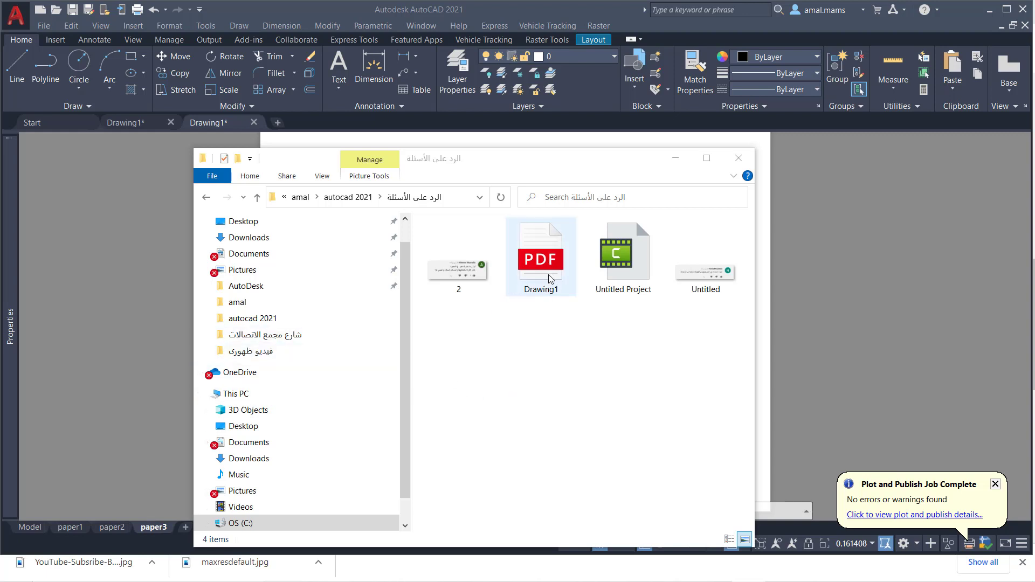
- Open Drawing1.pdf in Edge and scroll through its four published pages
{"action": "double_click", "coordinate": [547, 276]}
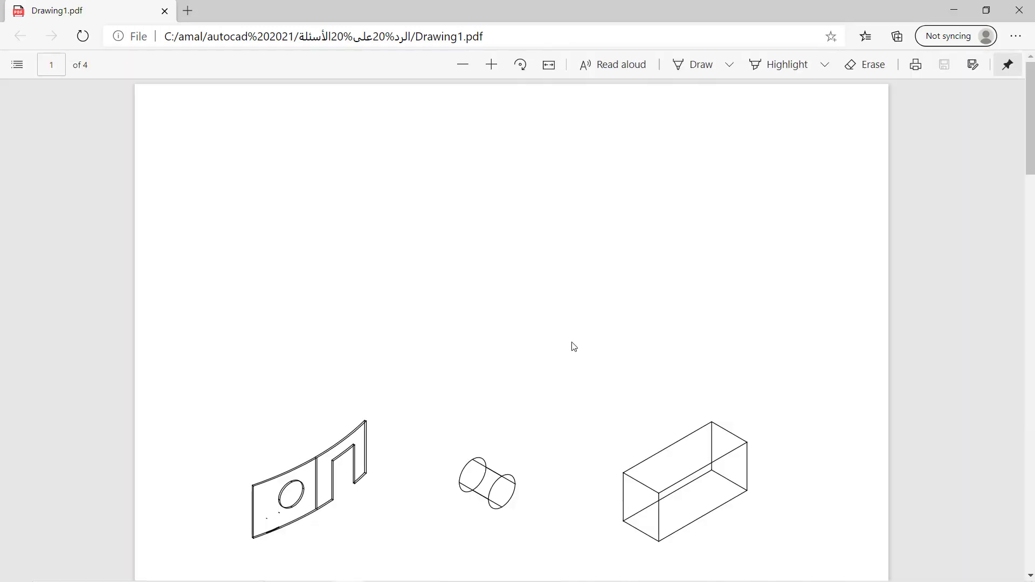
{"action": "scroll", "coordinate": [582, 328], "scroll_direction": "down", "scroll_amount": 5}
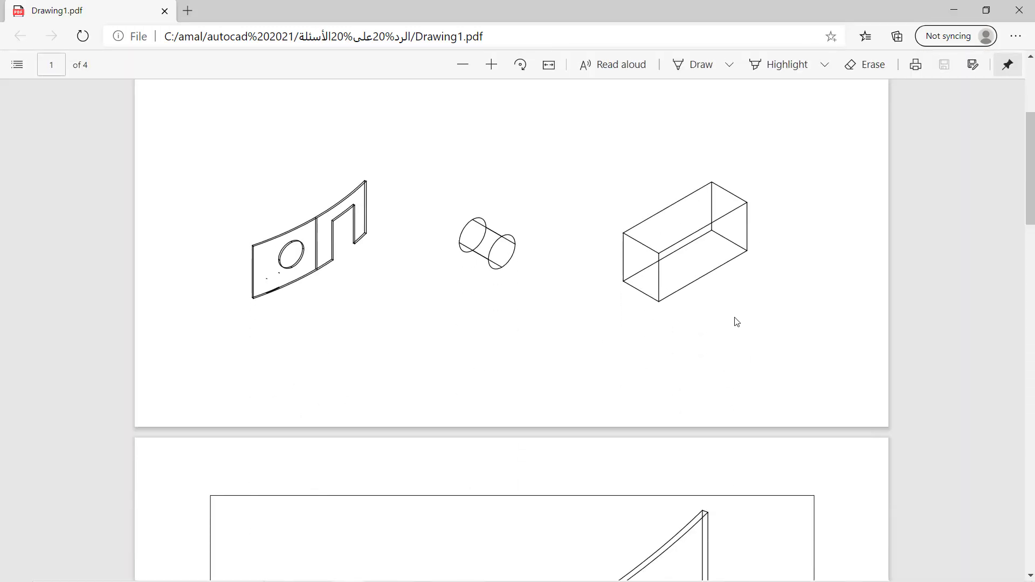
{"action": "scroll", "coordinate": [737, 322], "scroll_direction": "down", "scroll_amount": 7}
{"action": "scroll", "coordinate": [585, 282], "scroll_direction": "down", "scroll_amount": 3}
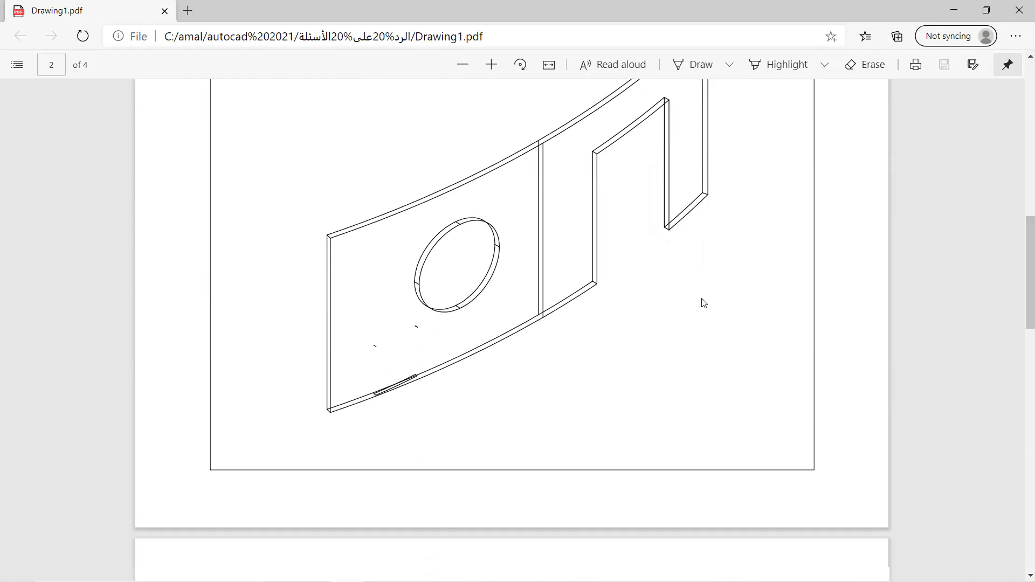
{"action": "scroll", "coordinate": [703, 302], "scroll_direction": "down", "scroll_amount": 7}
{"action": "scroll", "coordinate": [709, 337], "scroll_direction": "down", "scroll_amount": 3}
{"action": "scroll", "coordinate": [710, 338], "scroll_direction": "down", "scroll_amount": 8}
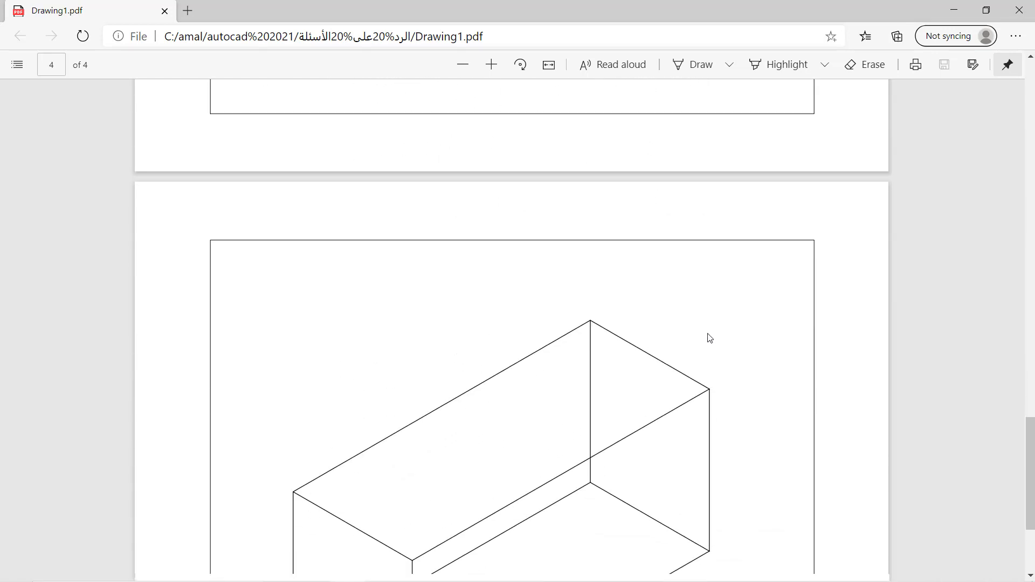
{"action": "scroll", "coordinate": [710, 339], "scroll_direction": "down", "scroll_amount": 3}
{"action": "scroll", "coordinate": [710, 340], "scroll_direction": "up", "scroll_amount": 6}
{"action": "scroll", "coordinate": [711, 340], "scroll_direction": "up", "scroll_amount": 8}
{"action": "scroll", "coordinate": [713, 341], "scroll_direction": "up", "scroll_amount": 10}
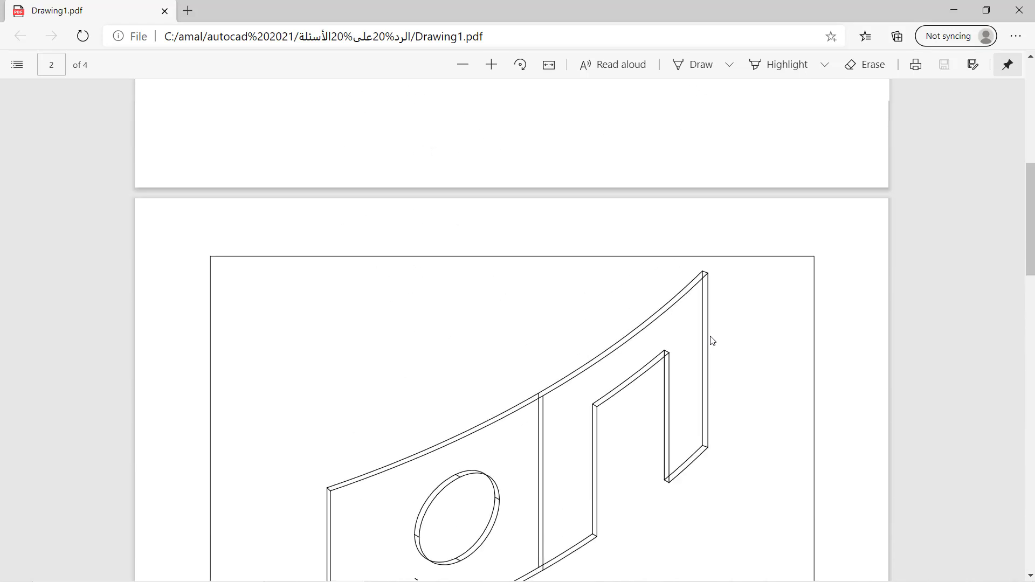
{"action": "scroll", "coordinate": [712, 341], "scroll_direction": "up", "scroll_amount": 10}
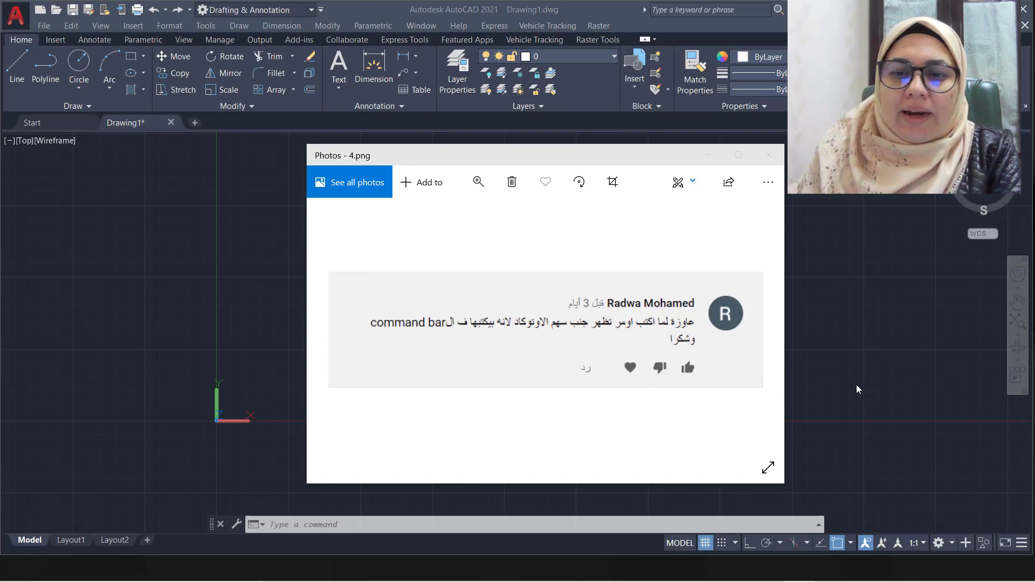
- Bring AutoCAD to the front and draw one horizontal line with LINE
{"action": "left_click", "coordinate": [883, 404]}
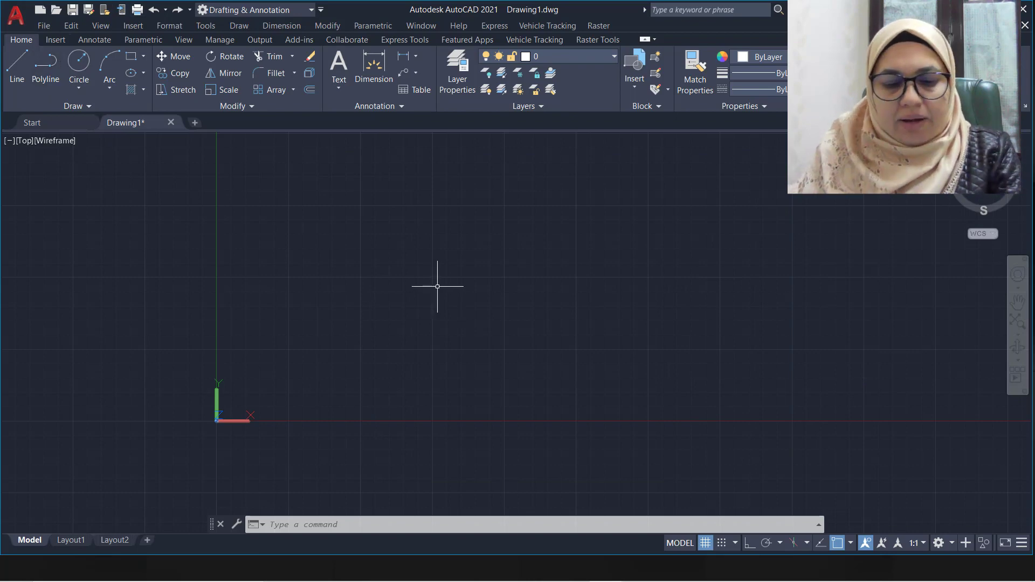
{"action": "type", "text": "L"}
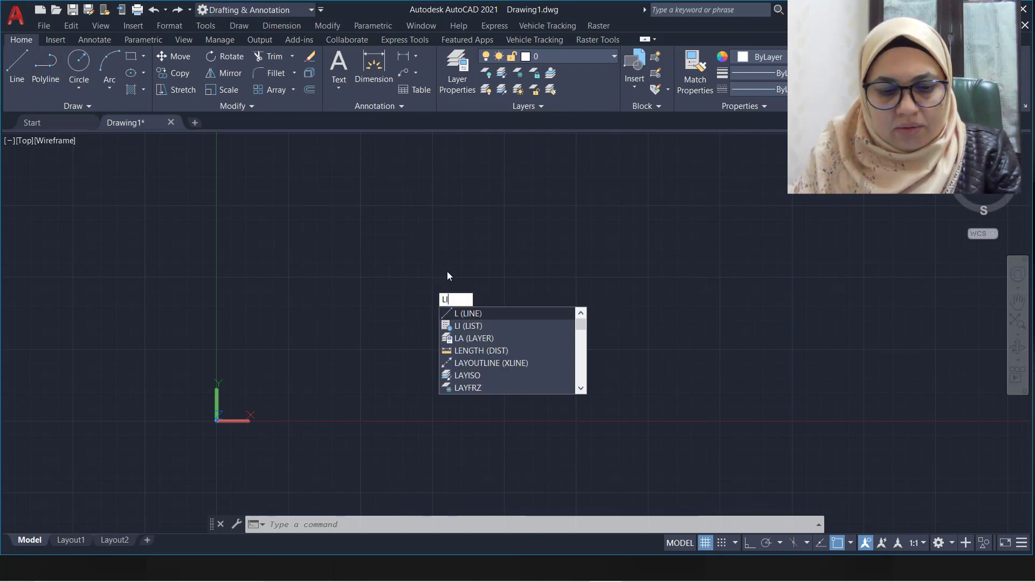
{"action": "type", "text": "INE"}
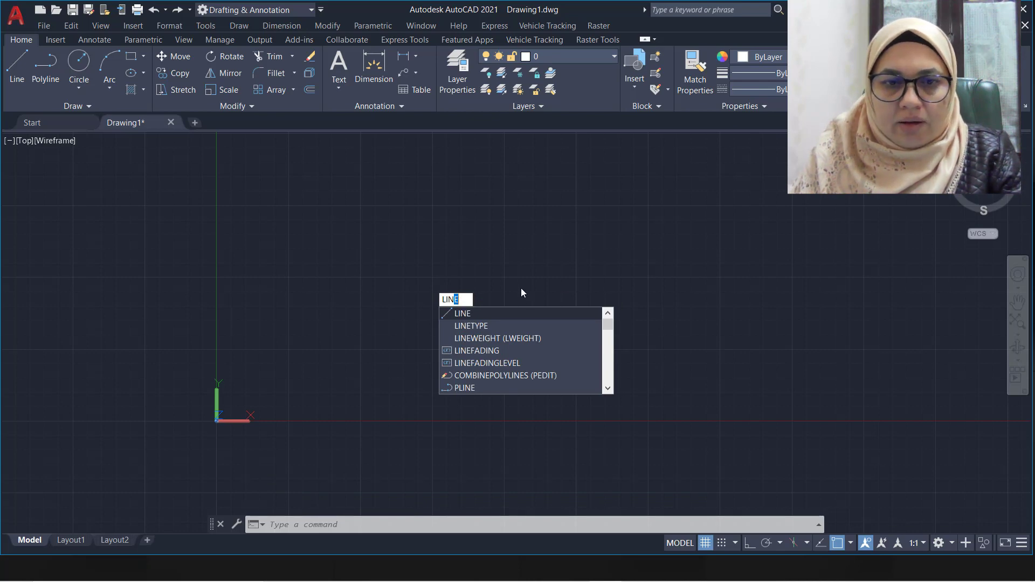
{"action": "key", "text": "Return"}
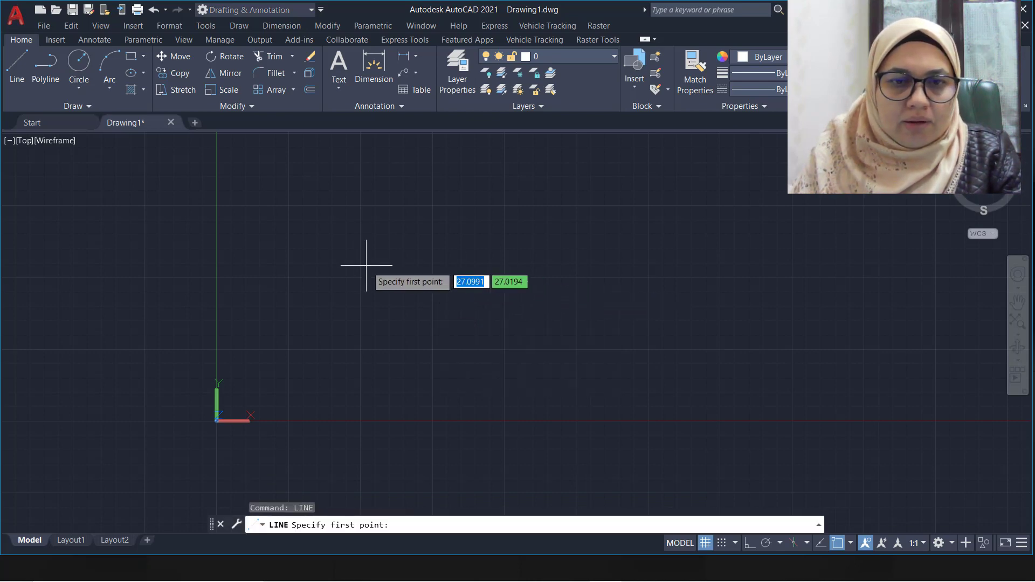
{"action": "left_click", "coordinate": [348, 268]}
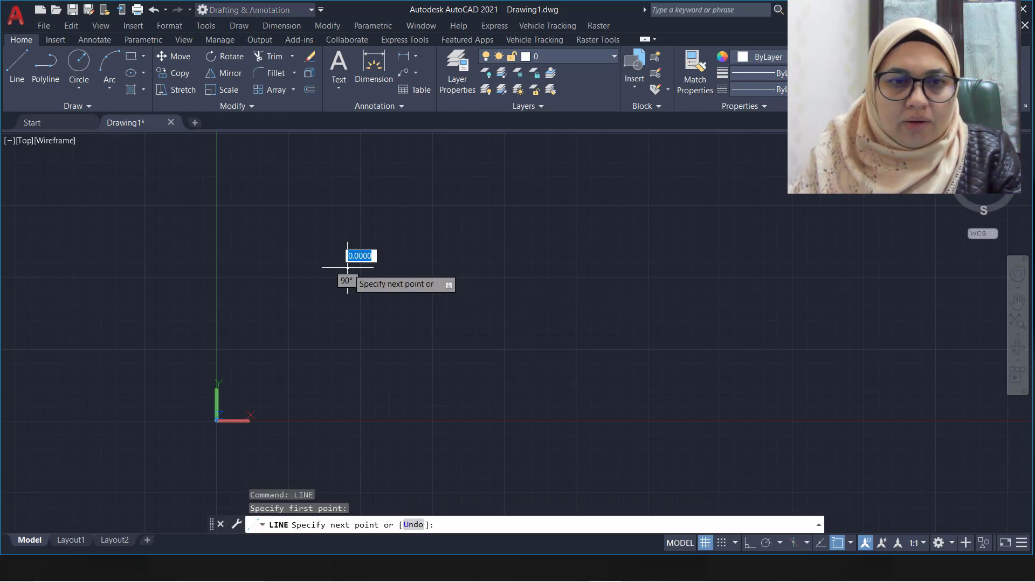
{"action": "left_click", "coordinate": [662, 268]}
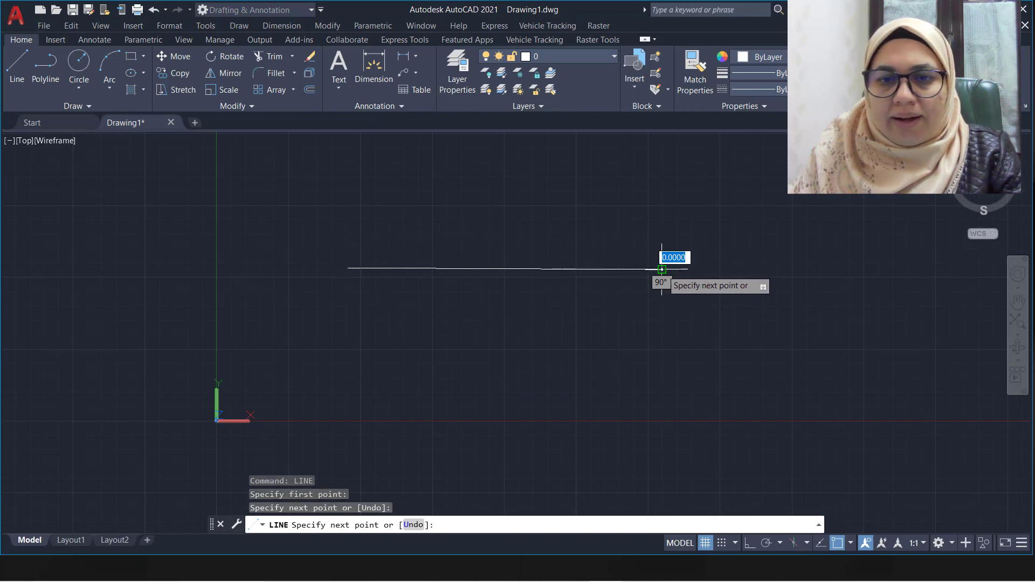
{"action": "key", "text": "Escape"}
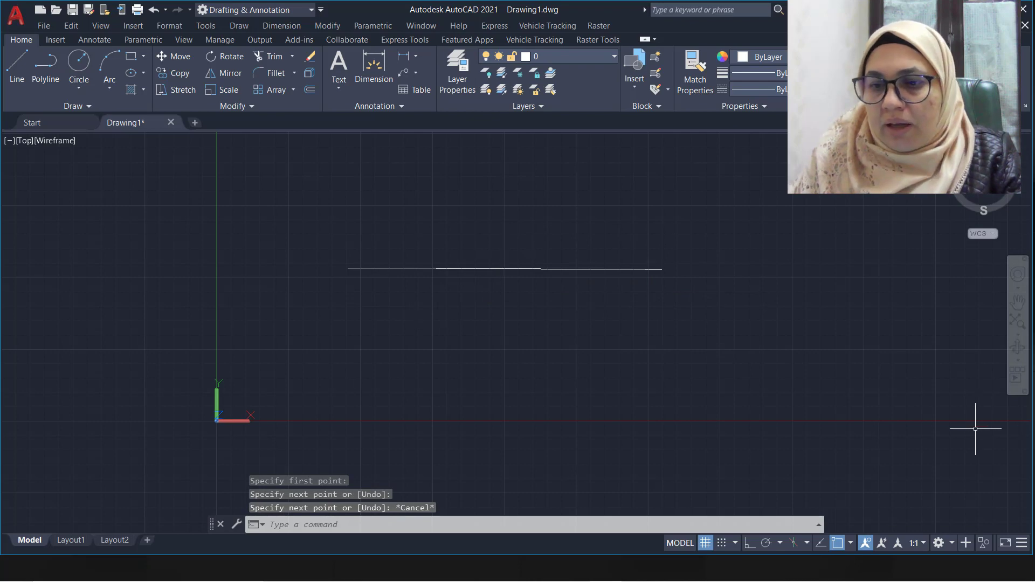
- Add the Dynamic Input toggle to the status bar via the Customization menu
{"action": "left_click", "coordinate": [1023, 545]}
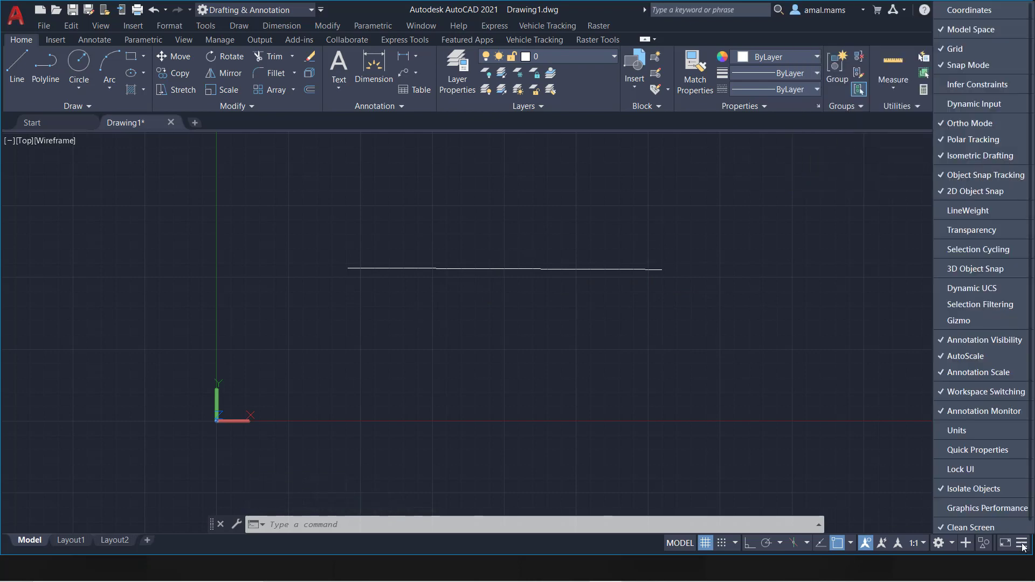
{"action": "left_click", "coordinate": [994, 110]}
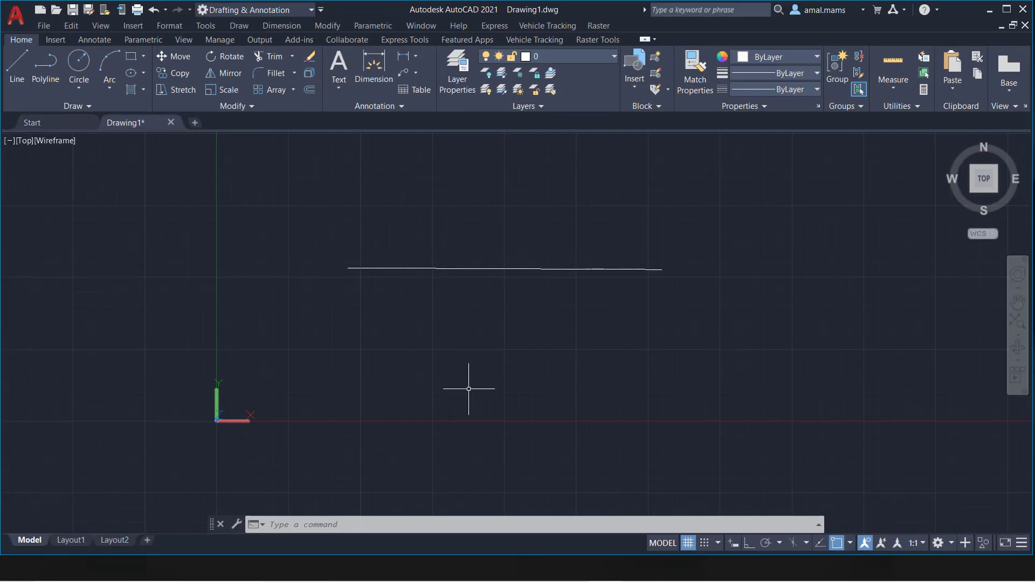
- Start LINE and switch Dynamic Input on from the status bar
{"action": "type", "text": "l"}
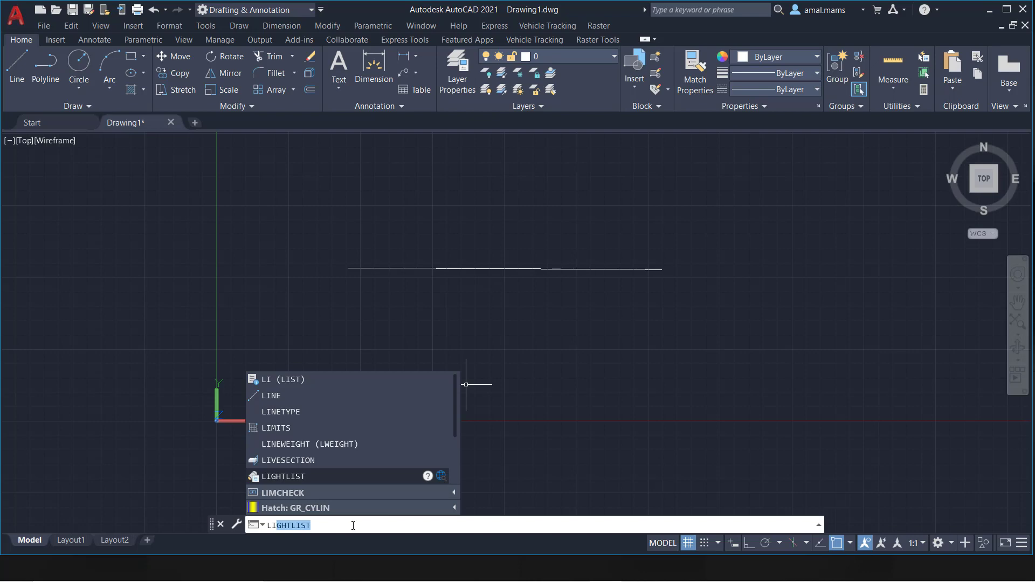
{"action": "type", "text": "n"}
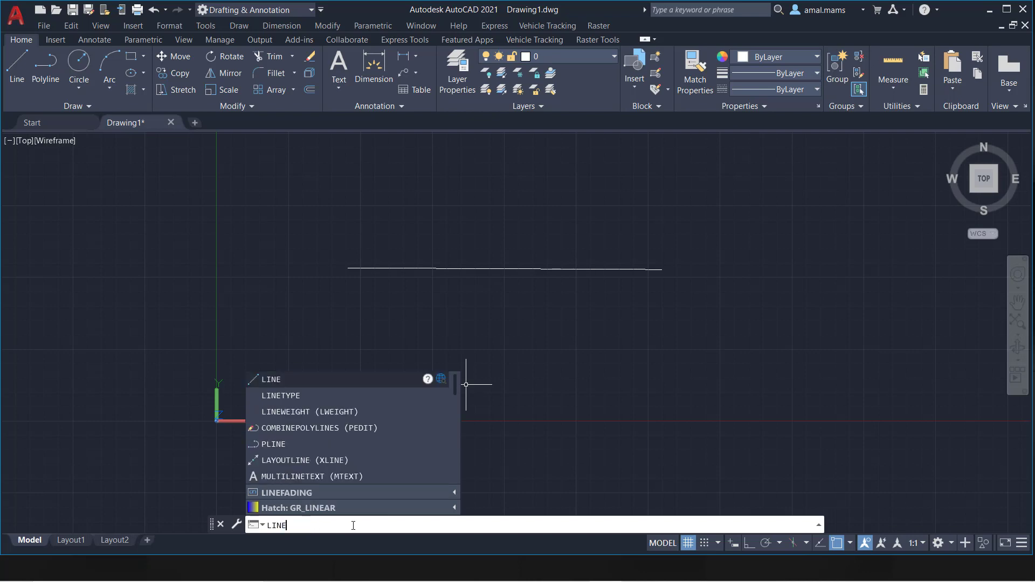
{"action": "key", "text": "Return"}
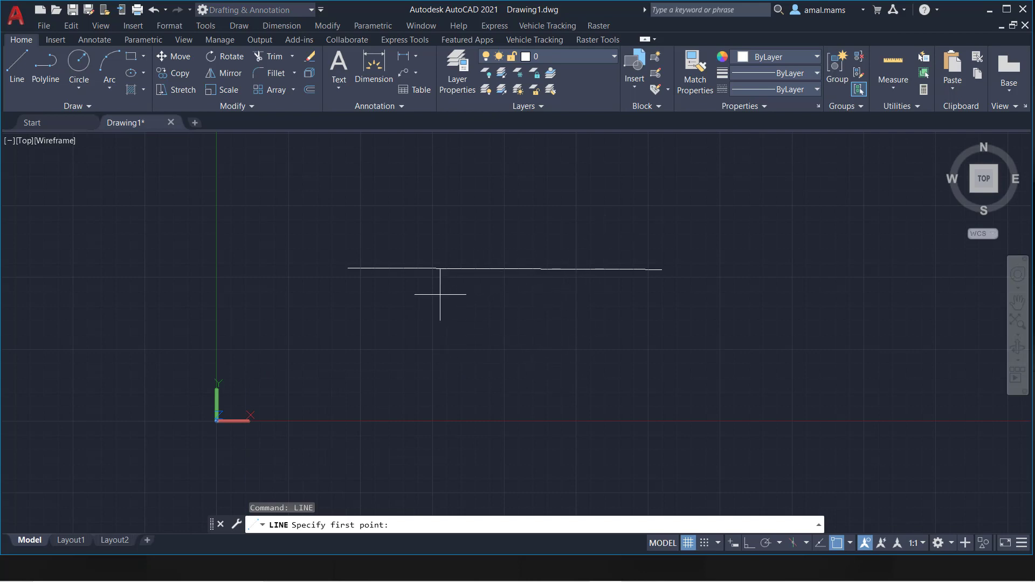
{"action": "left_click", "coordinate": [734, 543]}
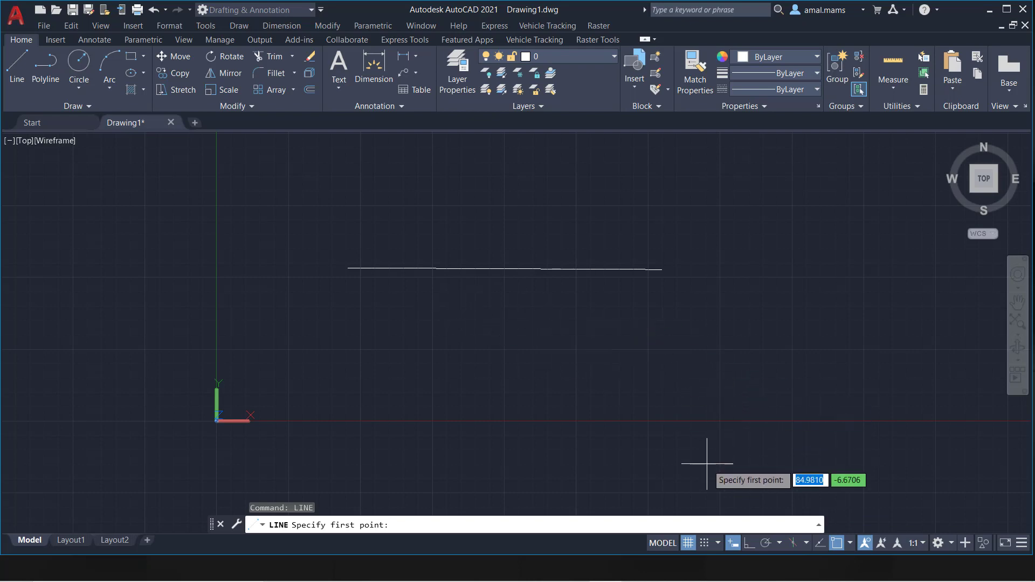
{"action": "left_click", "coordinate": [1021, 544]}
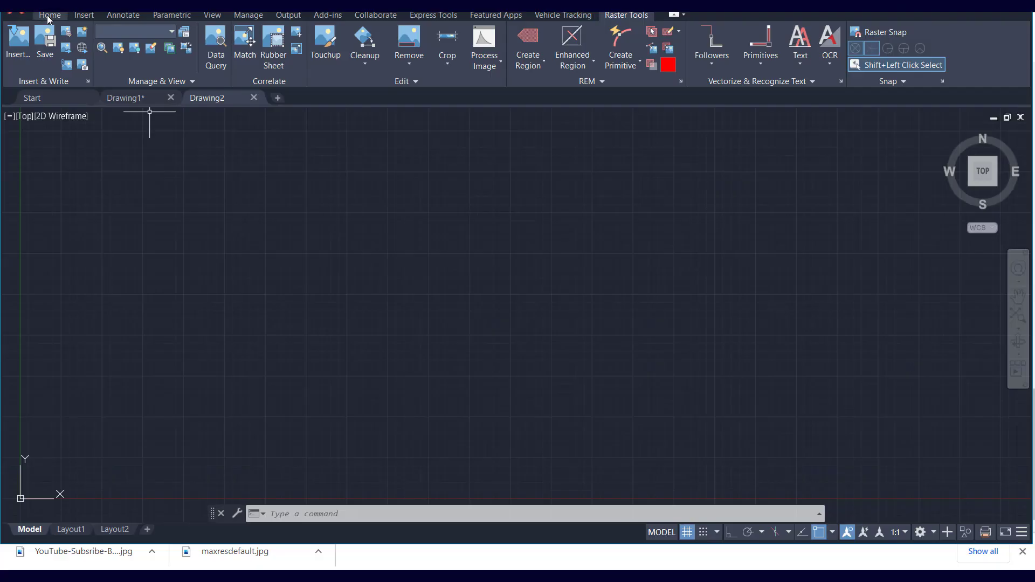
- Draw a three-point arc, redoing it after cancelling a first attempt
{"action": "left_click", "coordinate": [49, 16]}
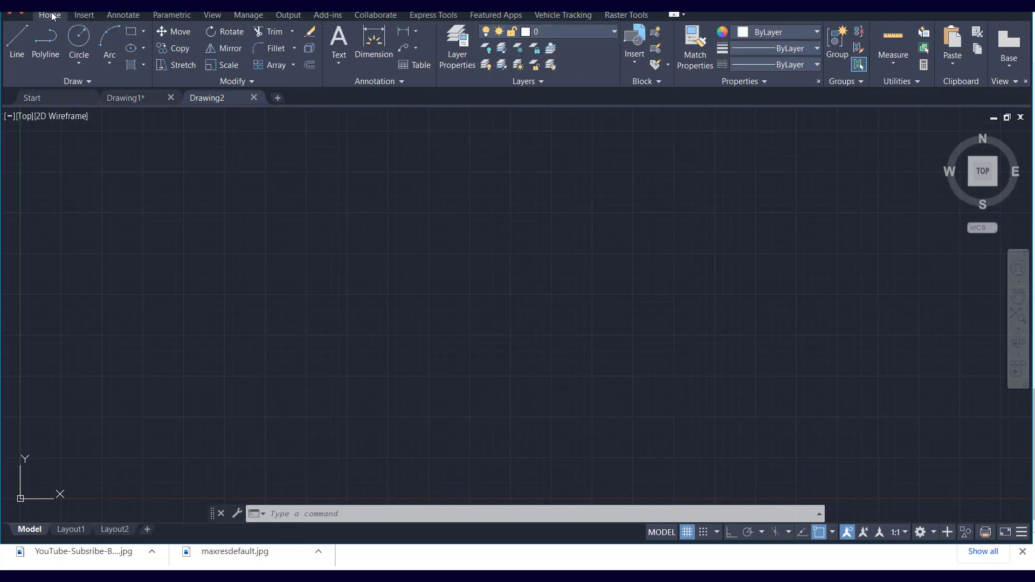
{"action": "left_click", "coordinate": [109, 39]}
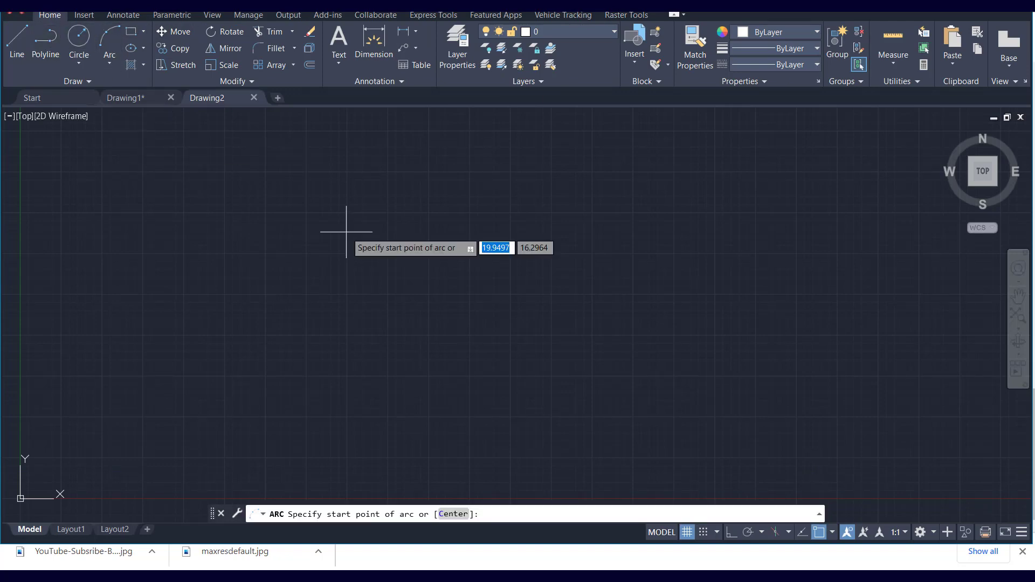
{"action": "left_click", "coordinate": [409, 248]}
{"action": "left_click", "coordinate": [379, 295]}
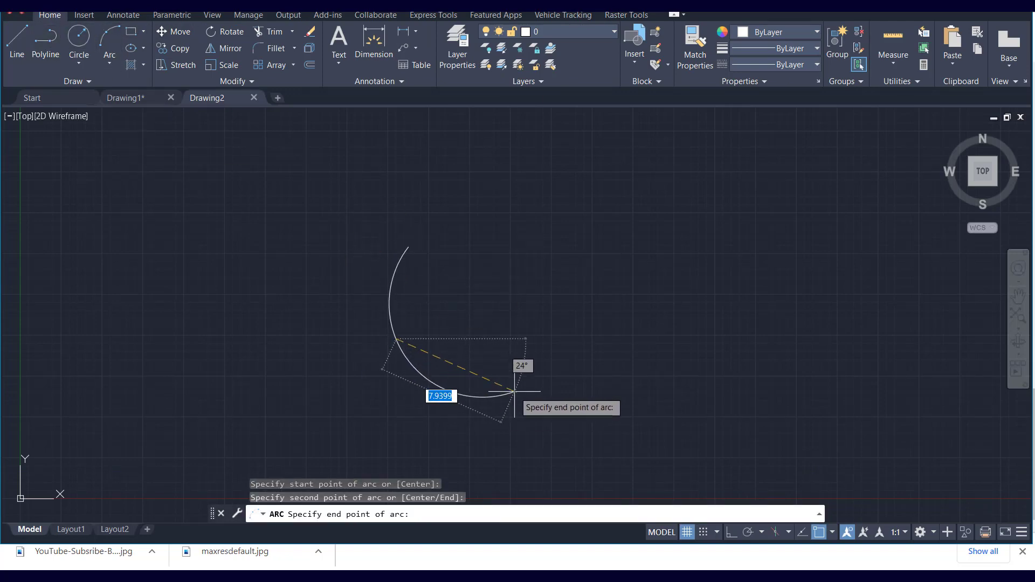
{"action": "key", "text": "Escape"}
{"action": "key", "text": "Return"}
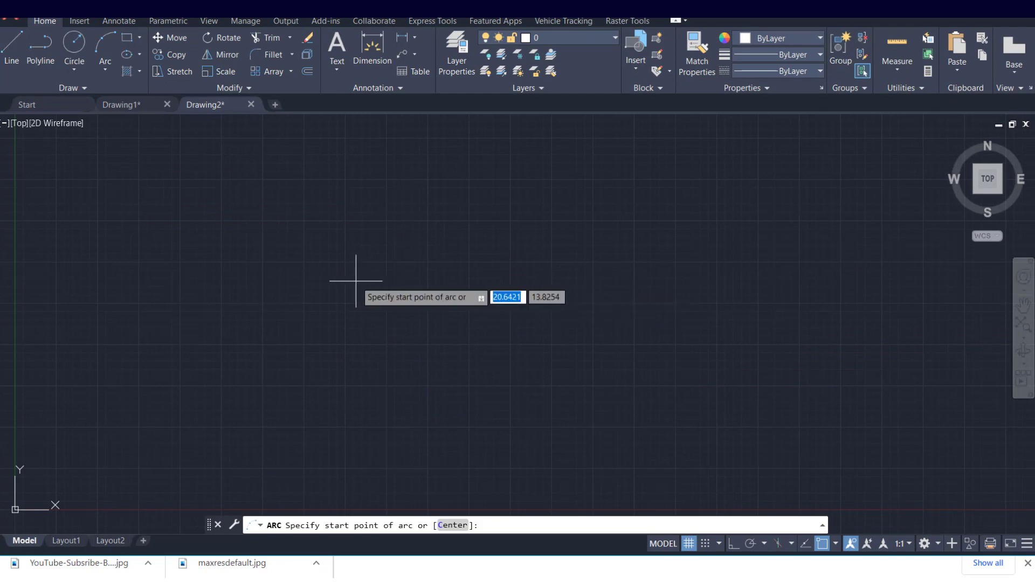
{"action": "left_click", "coordinate": [356, 280]}
{"action": "left_click", "coordinate": [358, 376]}
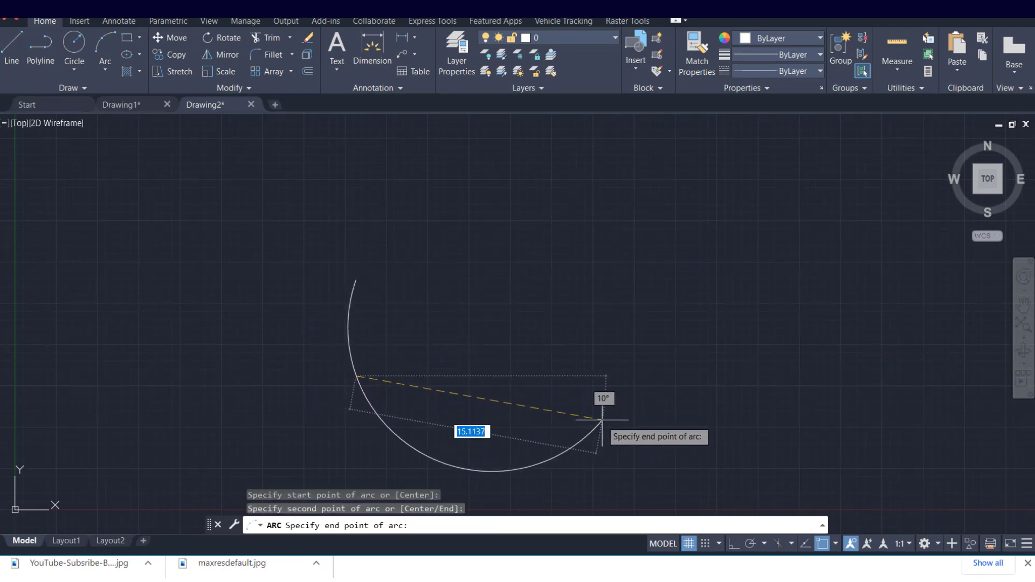
{"action": "left_click", "coordinate": [628, 405]}
- Rotate the arc 90° about the Y axis through its endpoint with ROTATE3D
{"action": "type", "text": "R"}
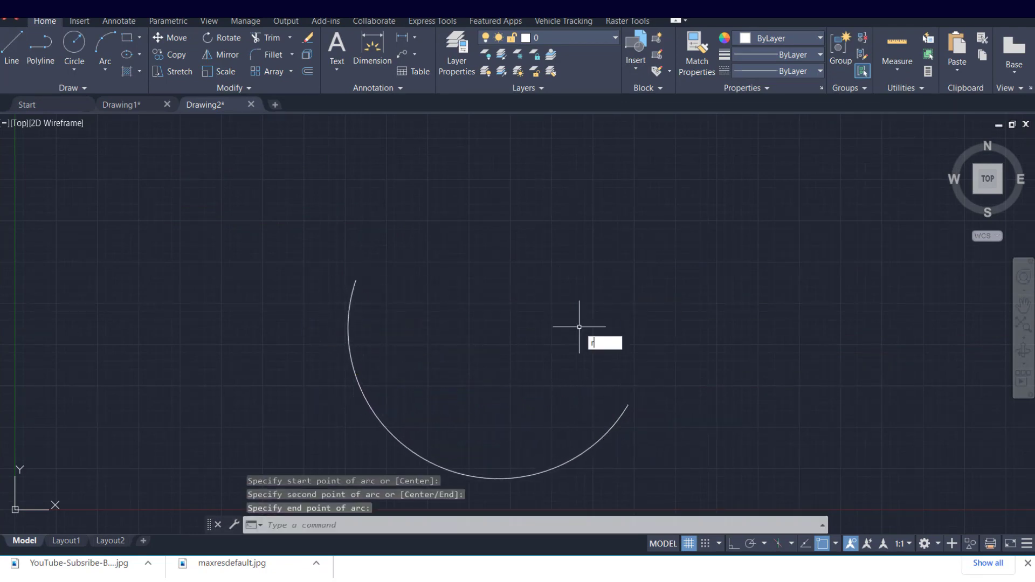
{"action": "type", "text": "OTATE"}
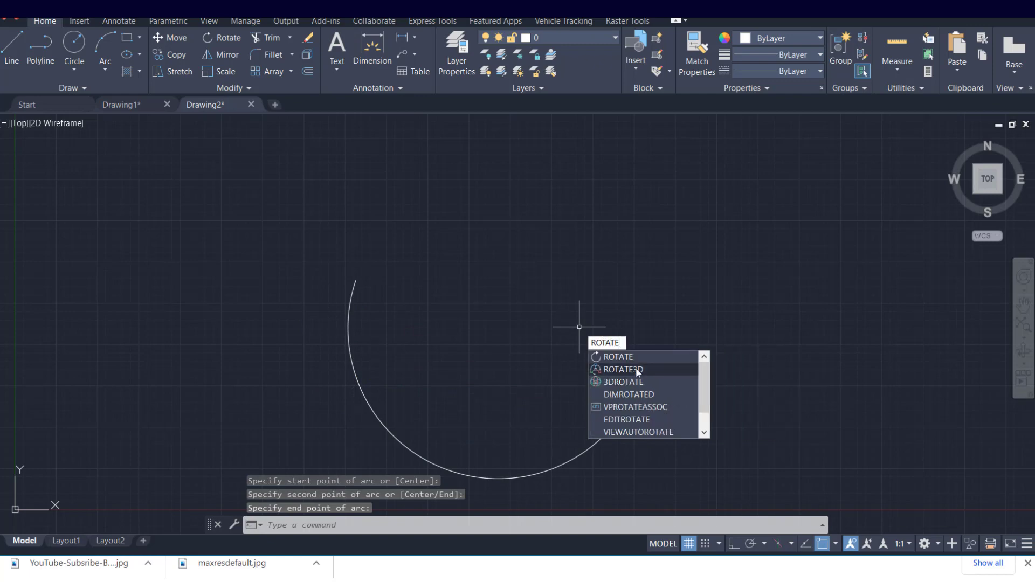
{"action": "left_click", "coordinate": [630, 371]}
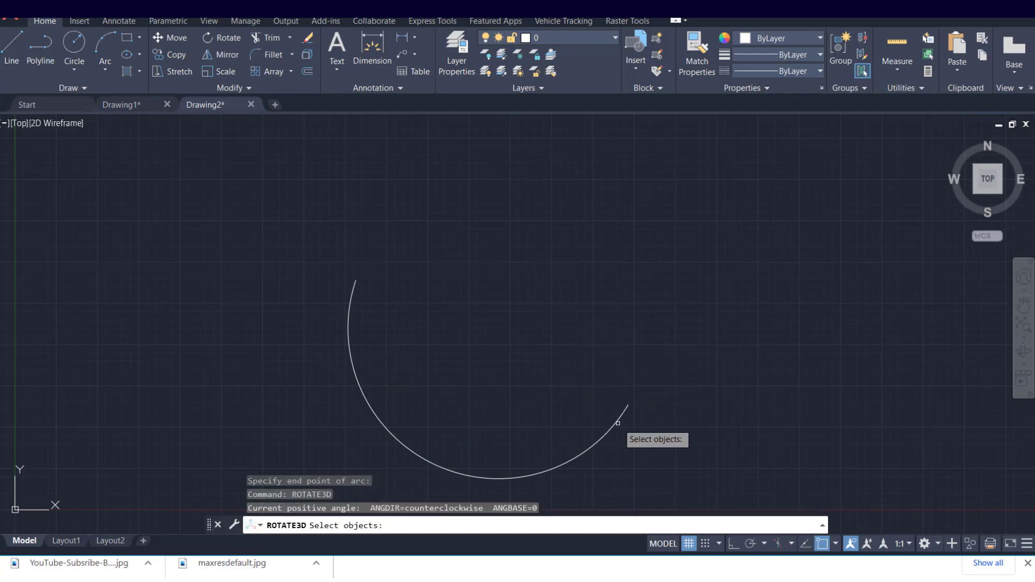
{"action": "left_click", "coordinate": [619, 419]}
{"action": "key", "text": "Return"}
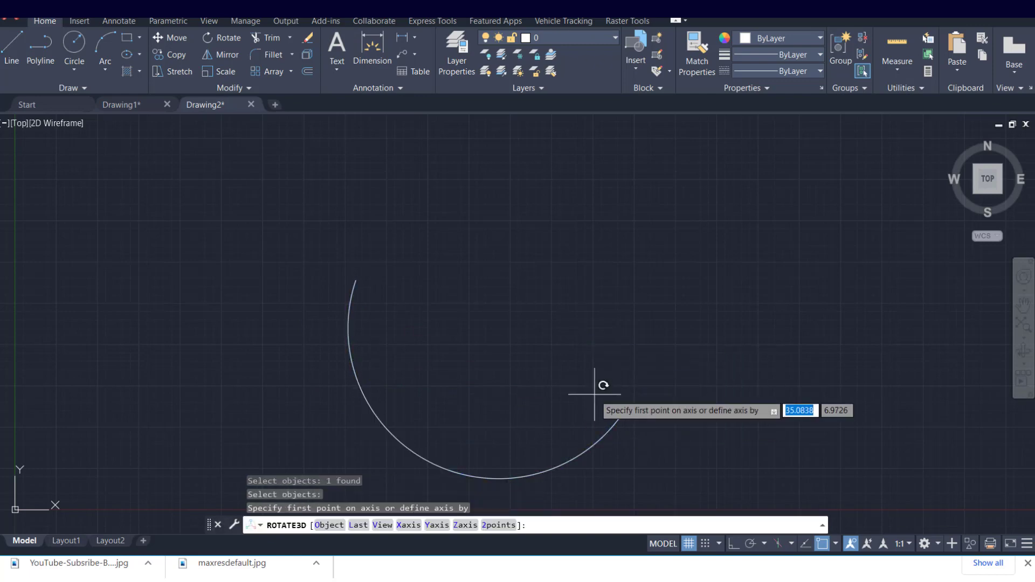
{"action": "type", "text": "y"}
{"action": "key", "text": "Return"}
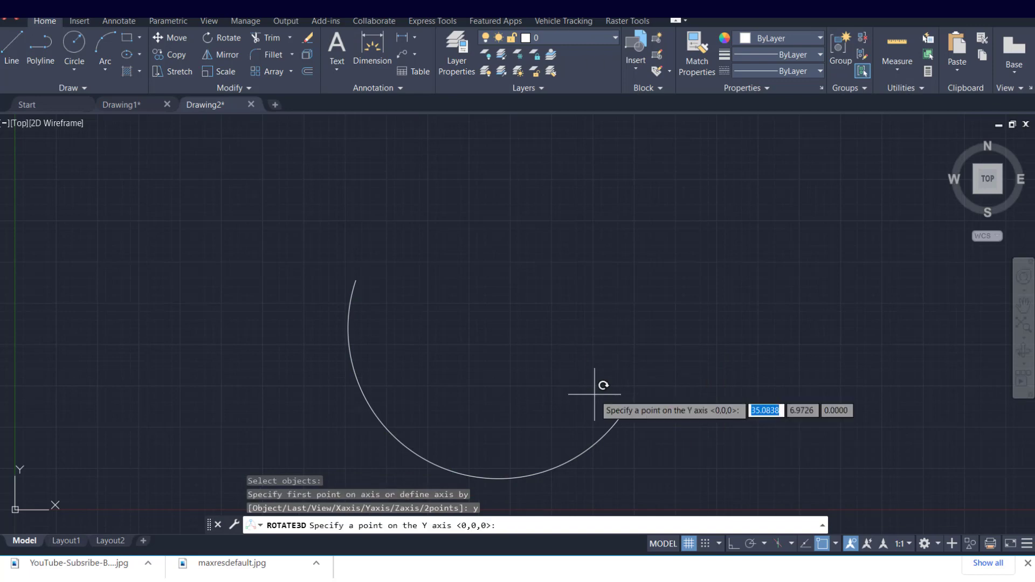
{"action": "left_click", "coordinate": [631, 409]}
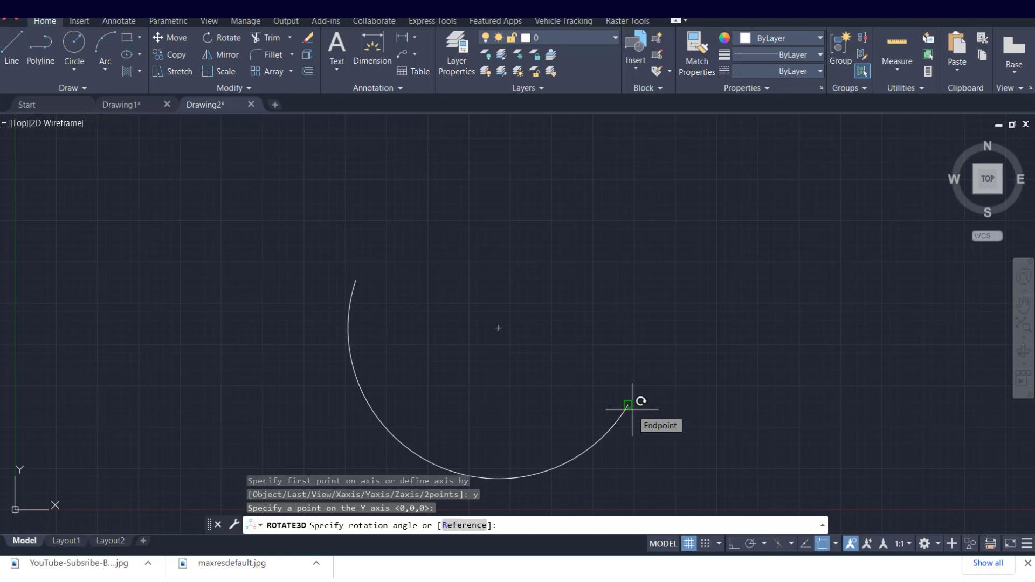
{"action": "type", "text": "90"}
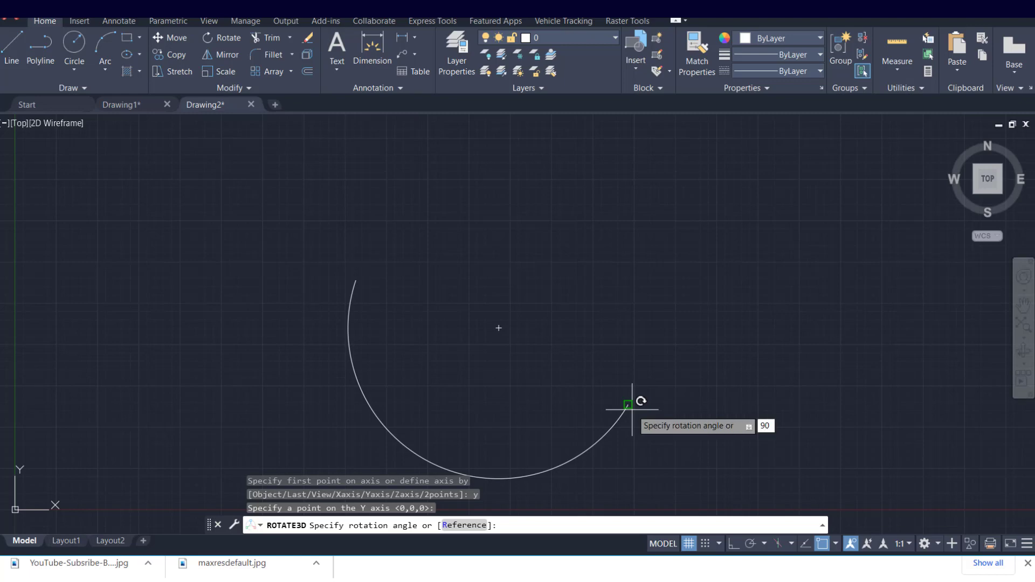
{"action": "key", "text": "Return"}
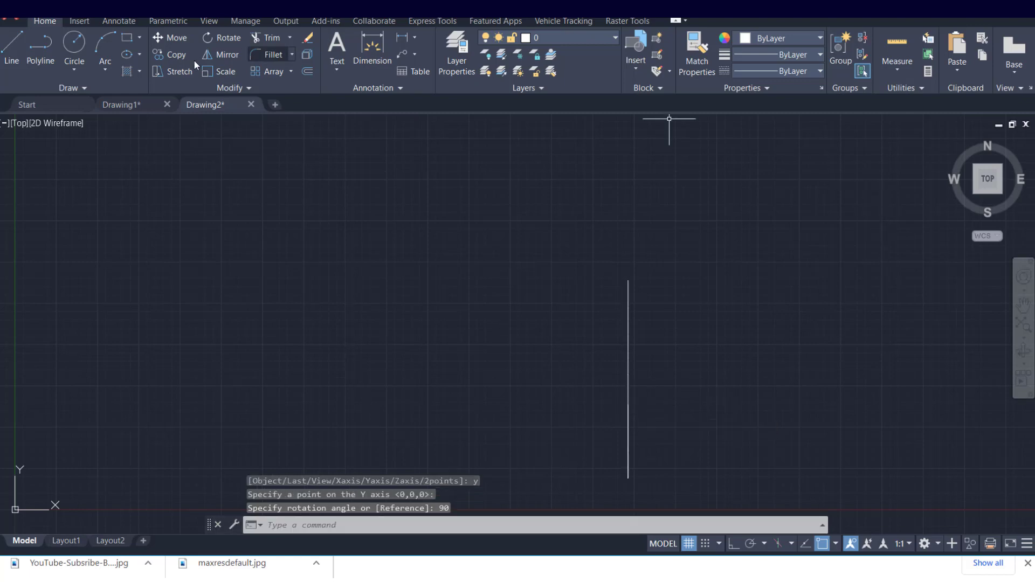
- Switch to SW Isometric and orbit around the arc to see it standing upright
{"action": "left_click", "coordinate": [21, 123]}
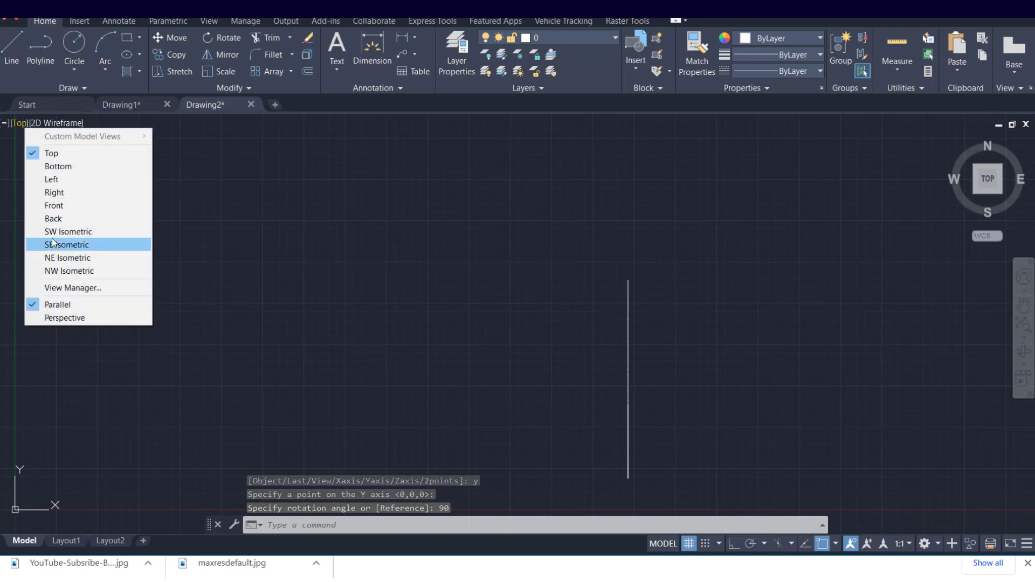
{"action": "left_click", "coordinate": [54, 232]}
{"action": "scroll", "coordinate": [479, 341], "scroll_direction": "down", "scroll_amount": 3}
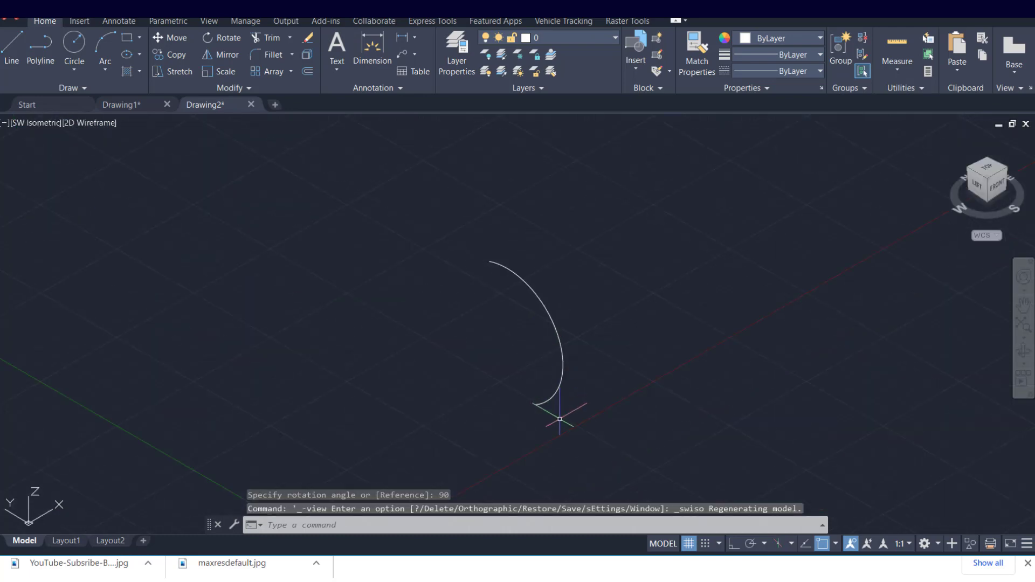
{"action": "scroll", "coordinate": [555, 415], "scroll_direction": "up", "scroll_amount": 3}
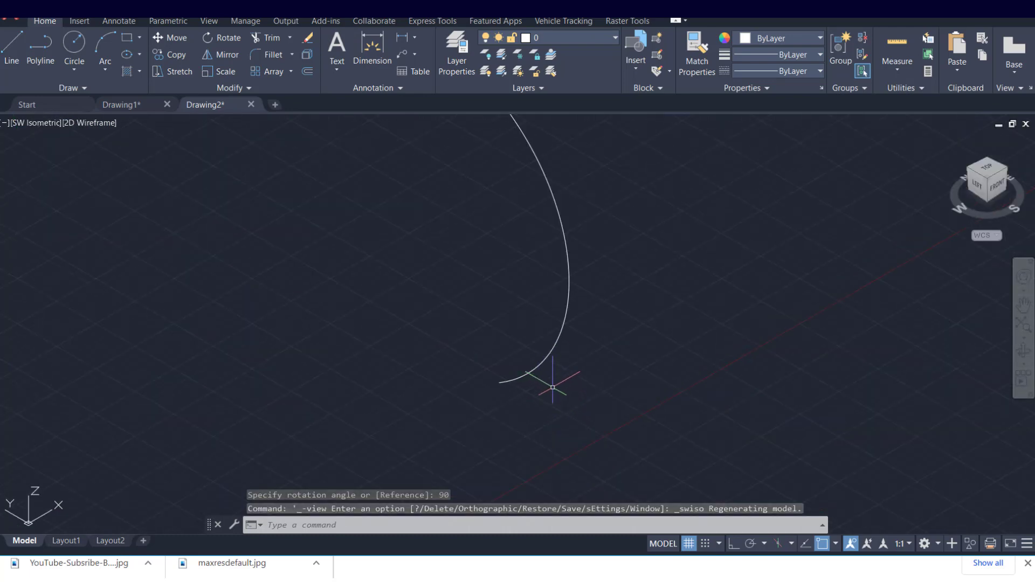
{"action": "mouse_move", "coordinate": [550, 382]}
{"action": "middle_mouse_down", "text": "shift"}
{"action": "mouse_move", "coordinate": [598, 396]}
{"action": "mouse_move", "coordinate": [659, 351]}
{"action": "mouse_move", "coordinate": [631, 354]}
{"action": "mouse_move", "coordinate": [671, 347]}
{"action": "mouse_move", "coordinate": [637, 346]}
{"action": "middle_mouse_up", "text": "shift"}
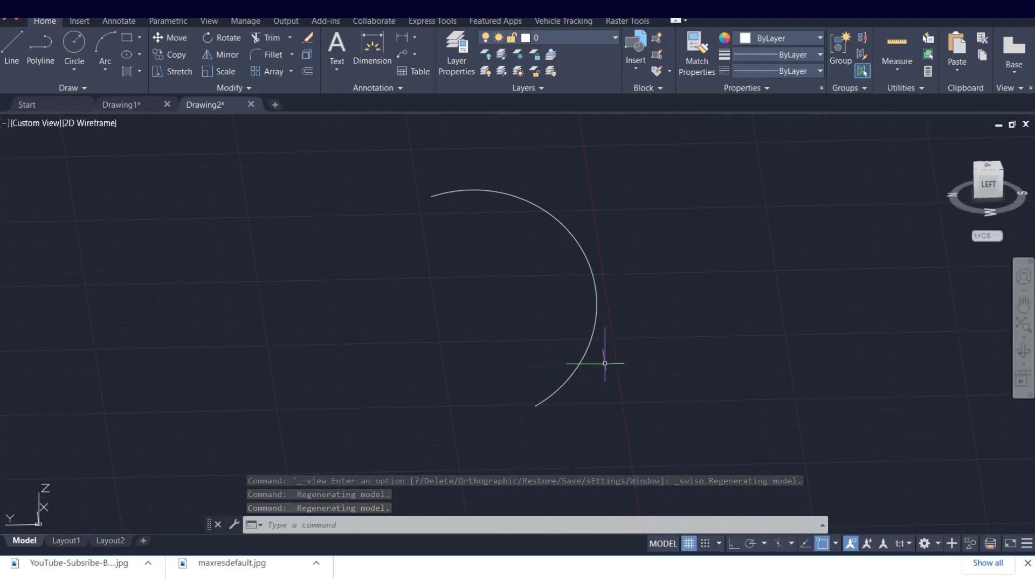
{"action": "mouse_move", "coordinate": [610, 368]}
{"action": "middle_mouse_down", "text": "shift"}
{"action": "mouse_move", "coordinate": [635, 356]}
{"action": "mouse_move", "coordinate": [629, 347]}
{"action": "middle_mouse_up", "text": "shift"}
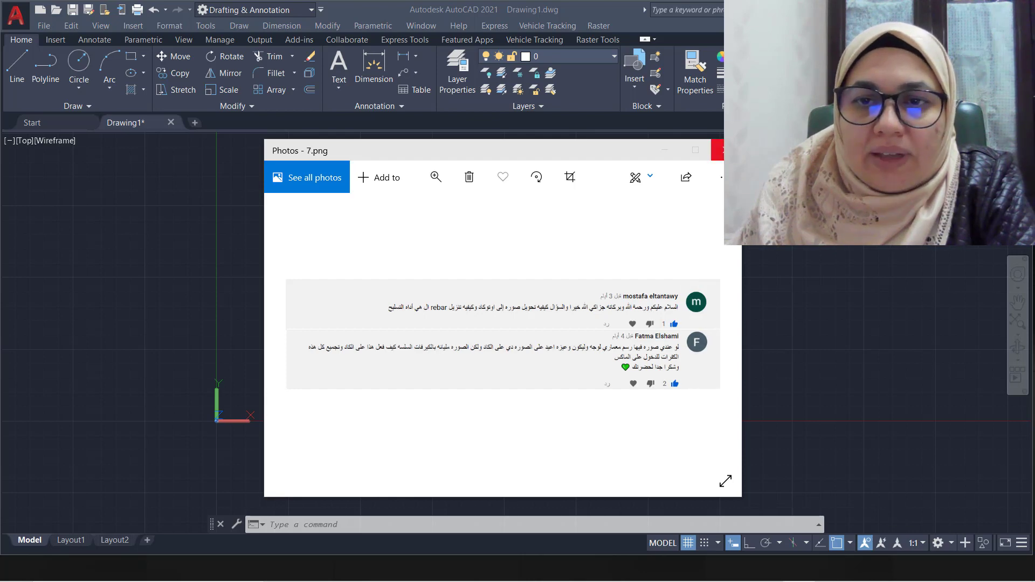
- Close the question photo and bring up the Raster Tools ribbon tab in Drawing1
{"action": "left_click", "coordinate": [729, 150]}
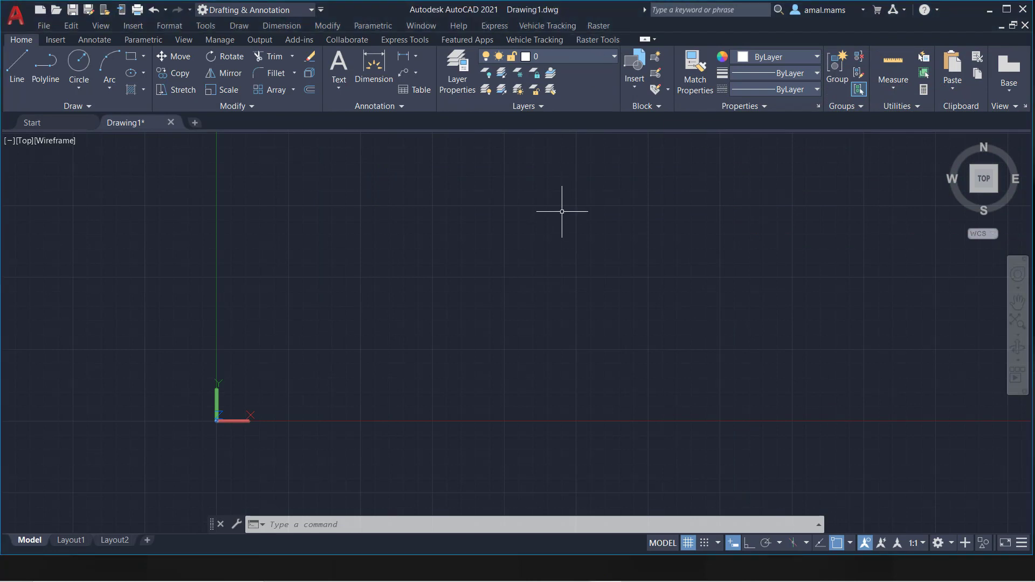
{"action": "left_click", "coordinate": [600, 41]}
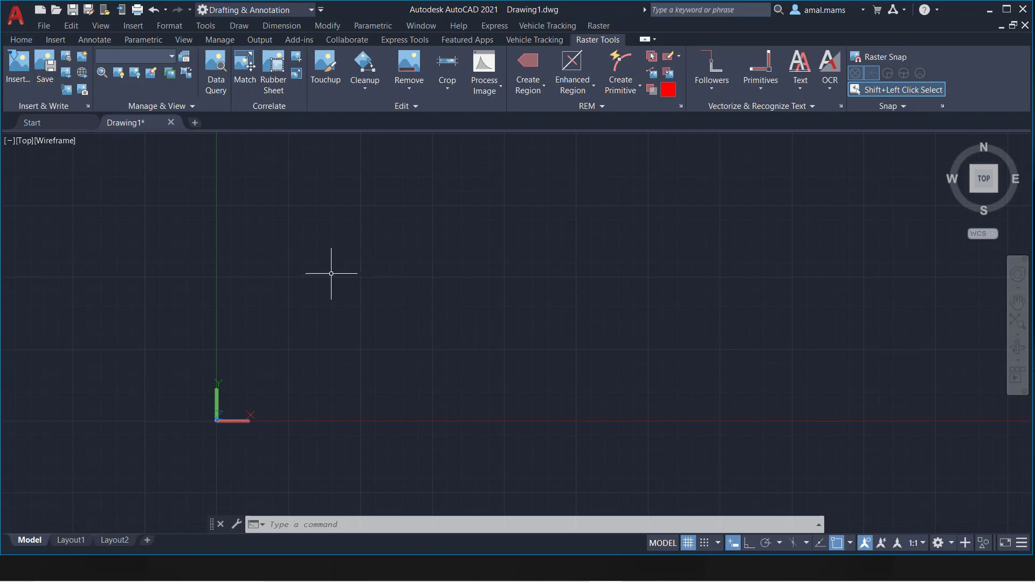
- Start Raster Design's image insert from the Insert & Write panel
{"action": "left_click", "coordinate": [18, 70]}
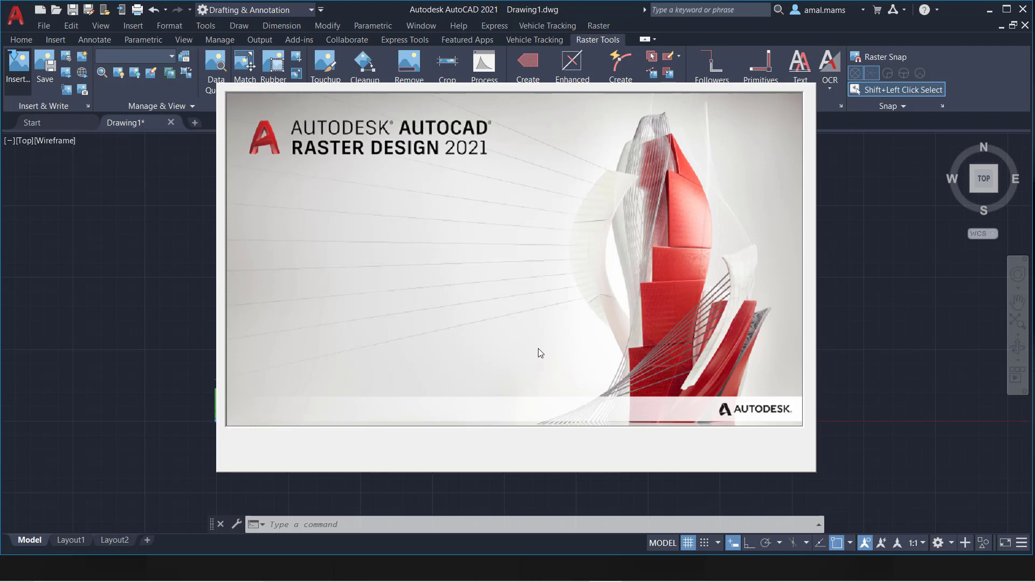